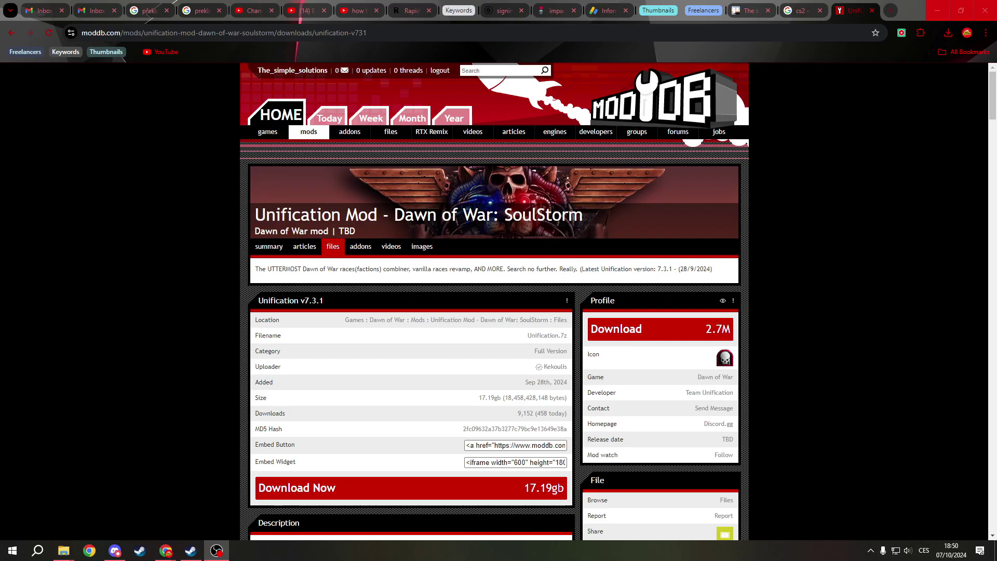
In the browser, open the mod's file list and the Unification v7.3.1 file details page.
key(alt+Tab)
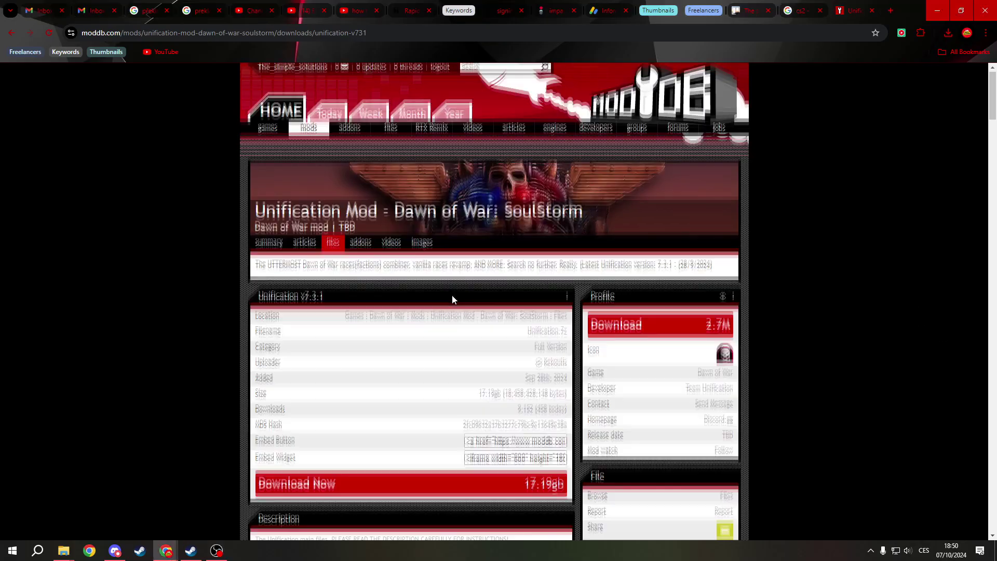
scroll(441, 291, down, 5)
scroll(474, 278, down, 2)
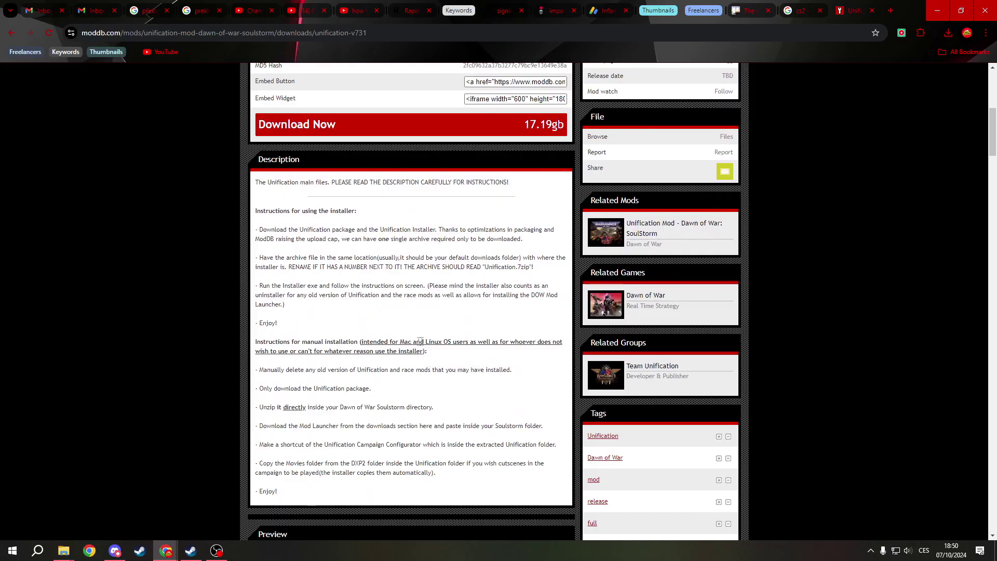
scroll(209, 320, up, 5)
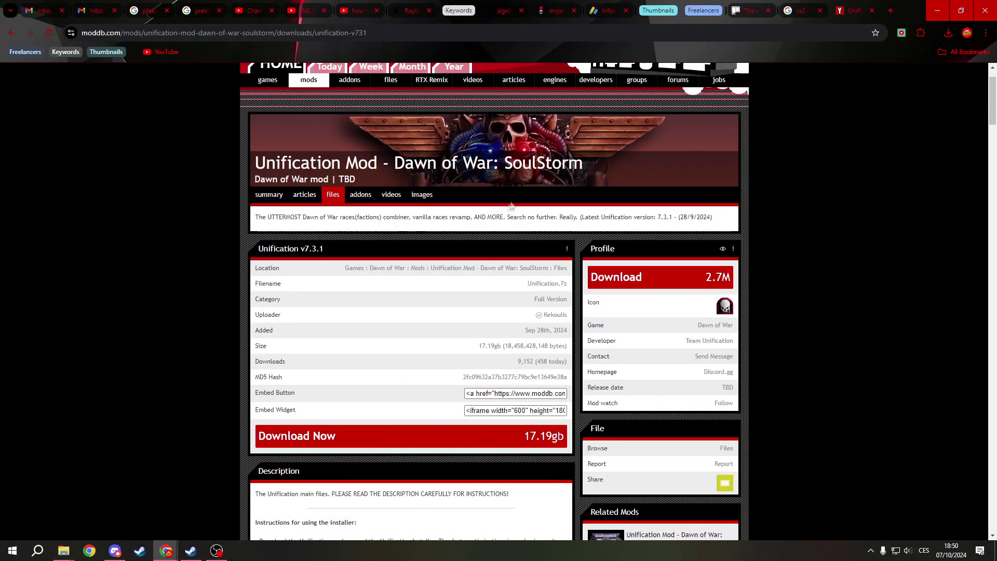
scroll(363, 337, down, 4)
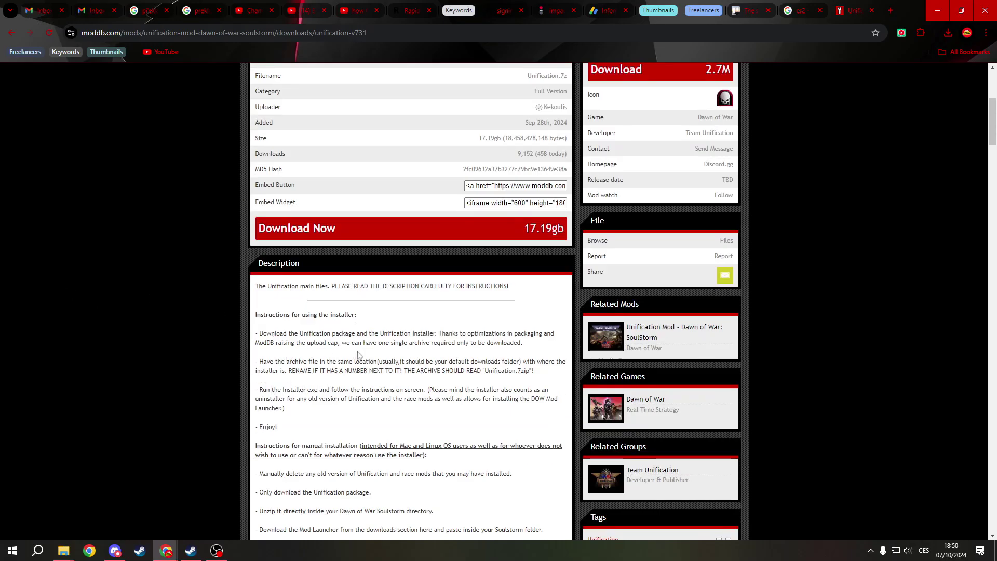
scroll(346, 363, up, 5)
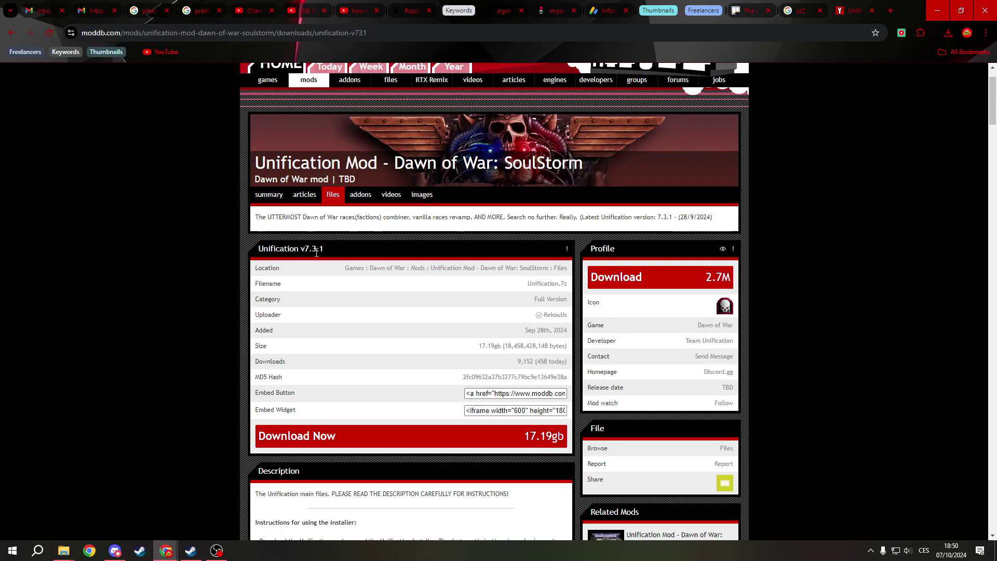
click(332, 195)
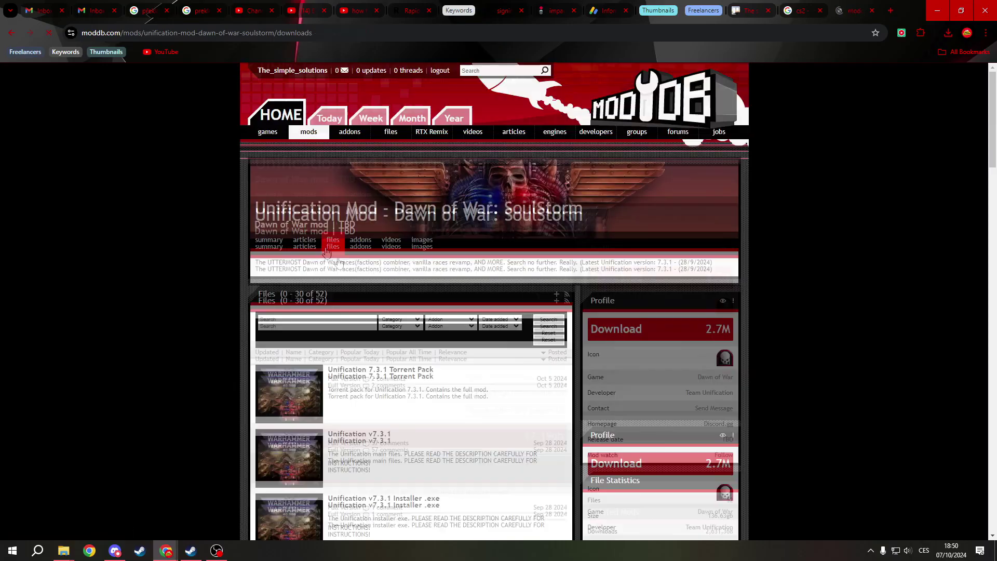
scroll(258, 374, down, 4)
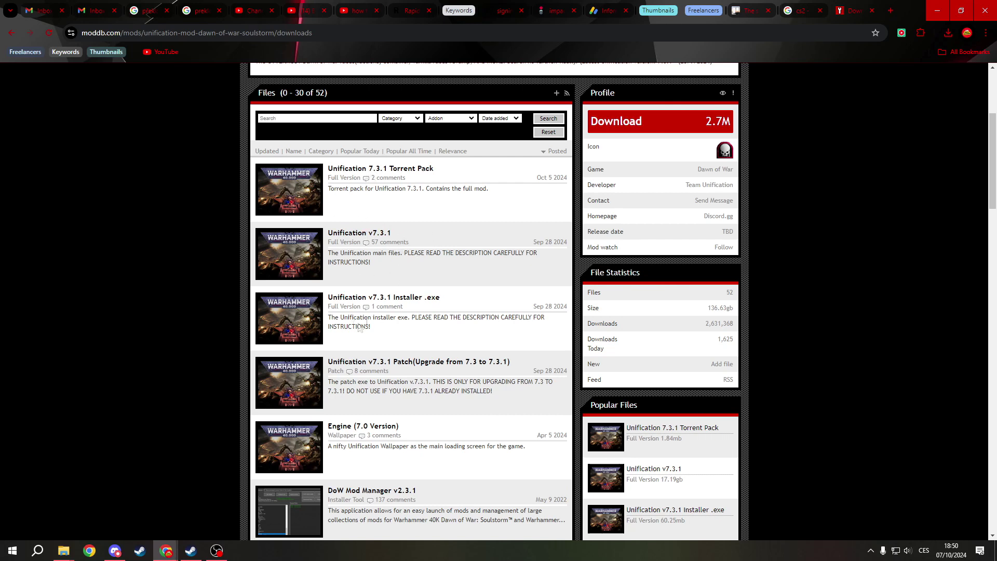
click(353, 235)
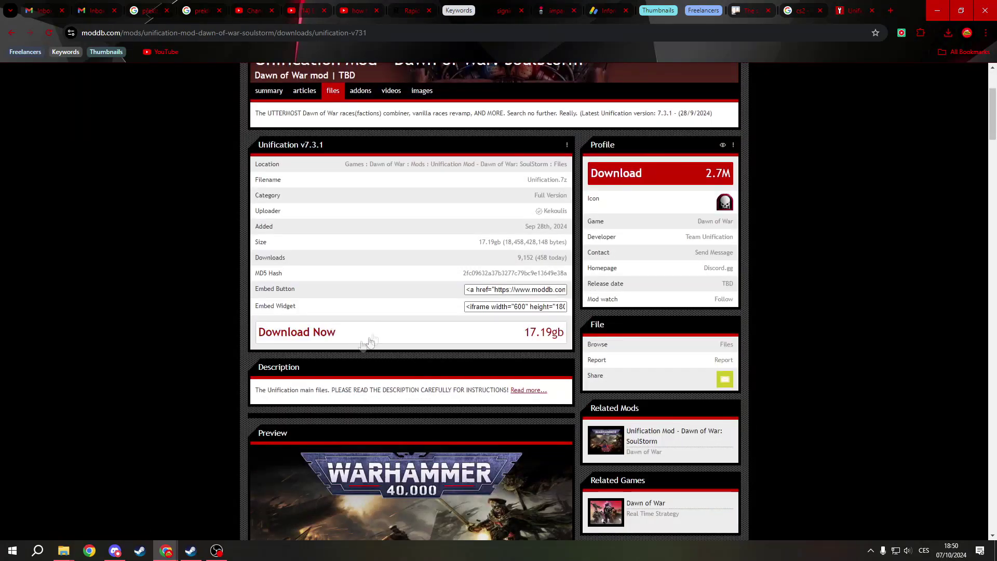
scroll(323, 334, down, 3)
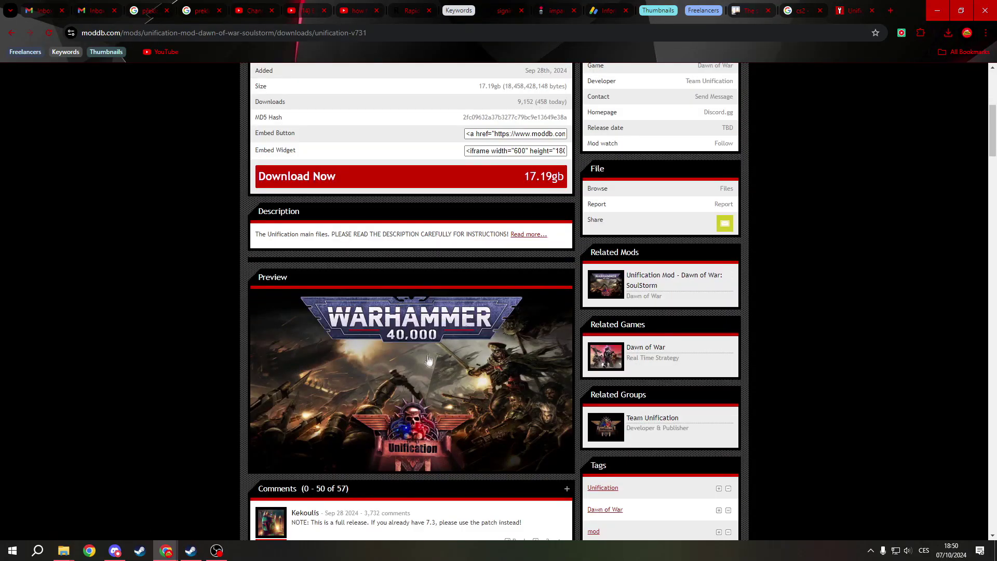
scroll(283, 386, up, 4)
Show the Dawn of War Soulstorm game folder beside the download\Soulstorm folder.
mouse_move(64, 551)
click(32, 501)
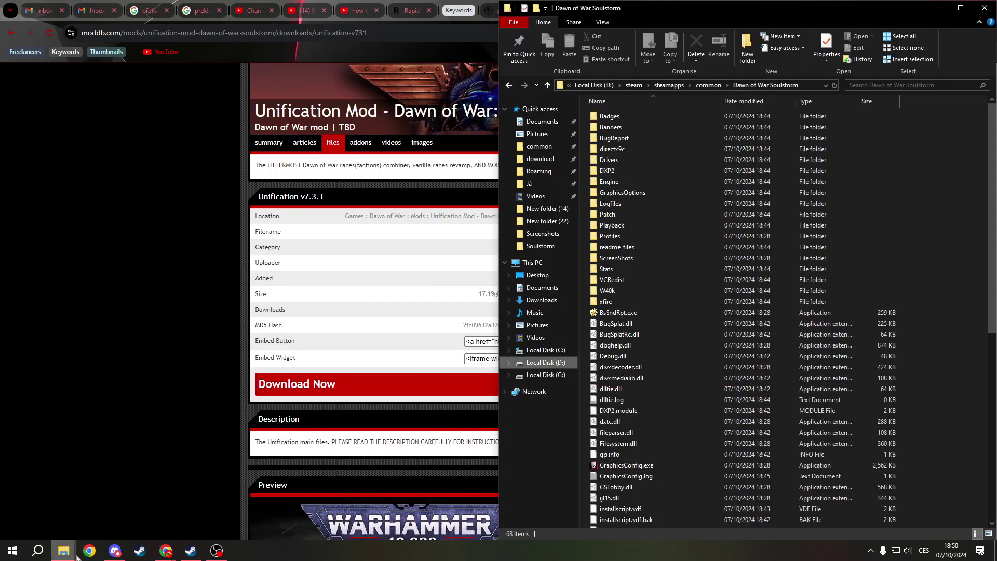
click(89, 502)
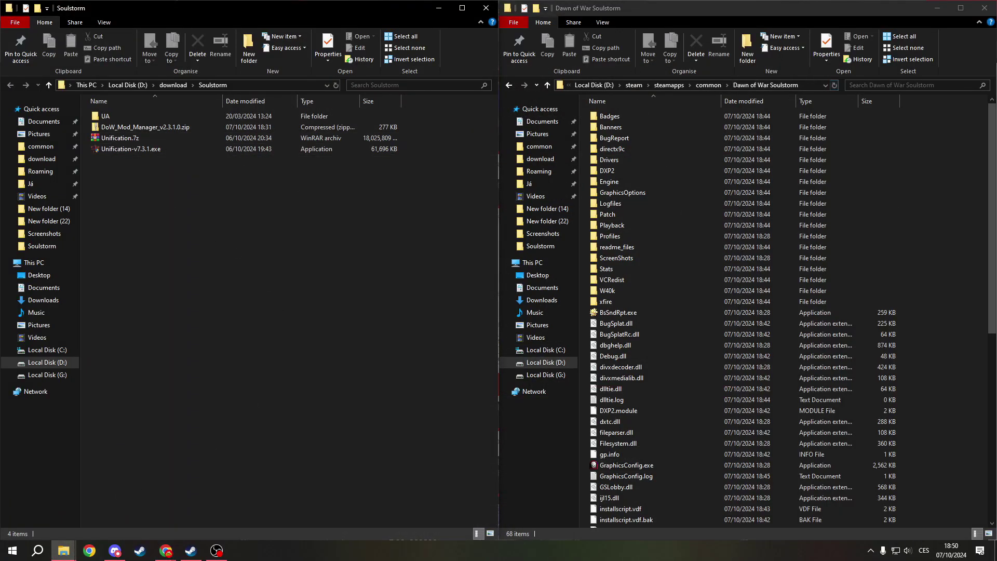
key(alt+Tab)
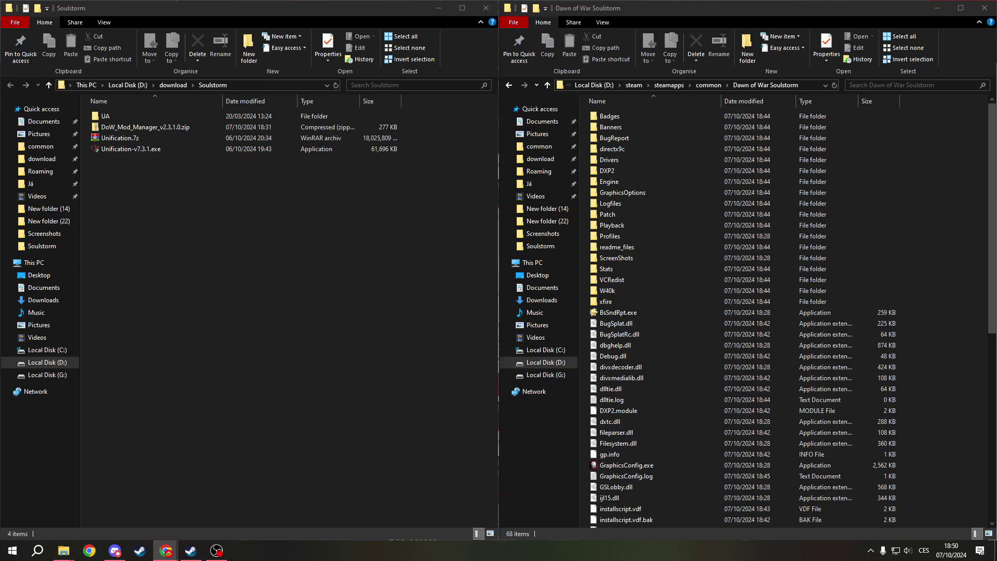
click(934, 139)
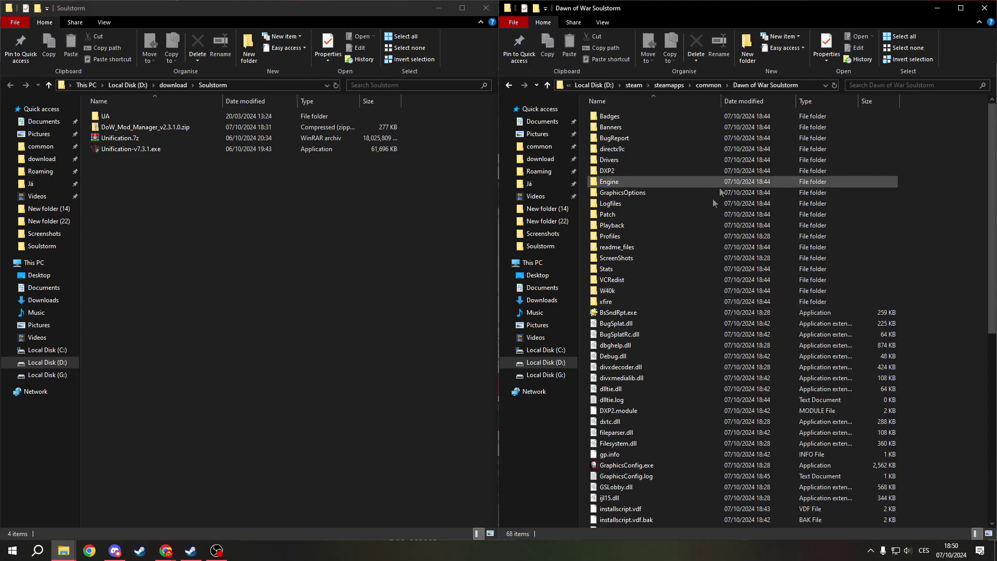
scroll(768, 317, down, 10)
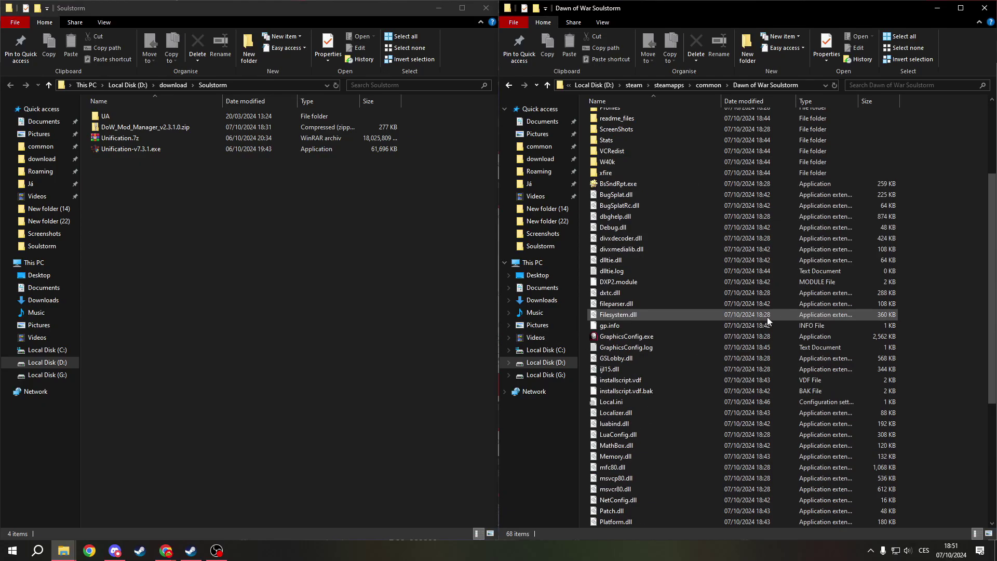
scroll(801, 316, up, 10)
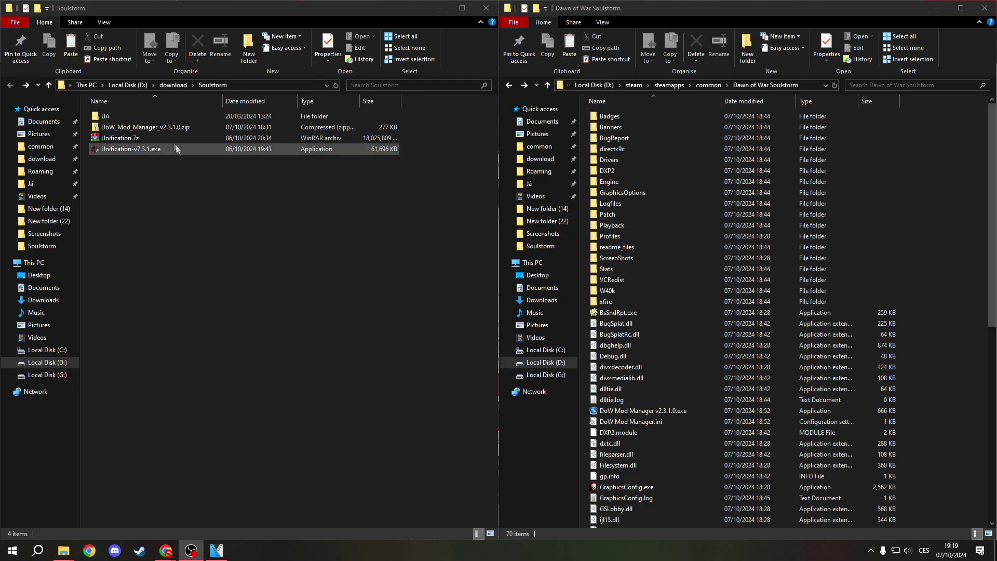
Select the Unification.7z archive in the download\Soulstorm folder.
click(156, 139)
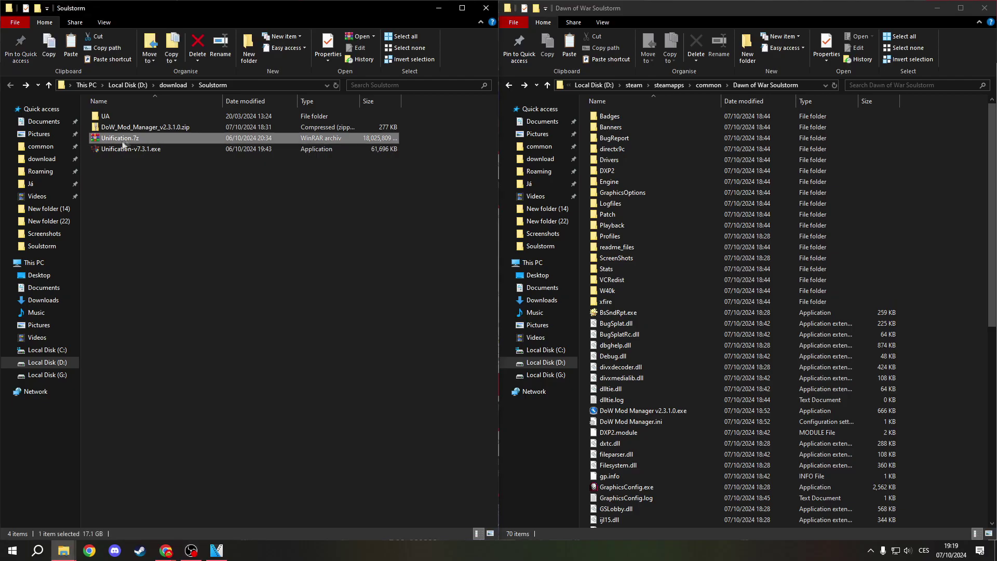
Open Unification.7z in WinRAR and drag Engine, Unification and Unification.module into the game folder.
double_click(155, 139)
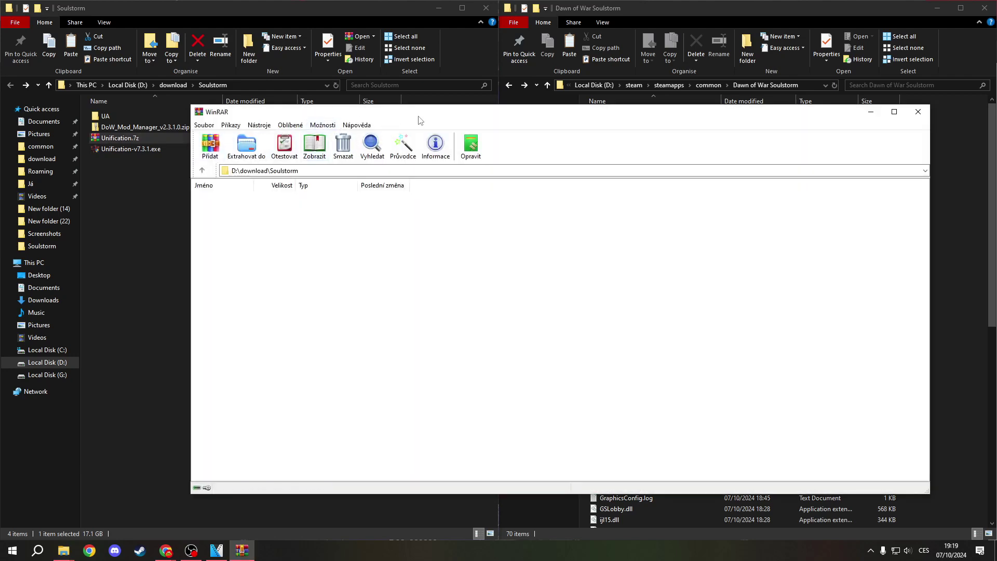
drag(418, 117, 263, 85)
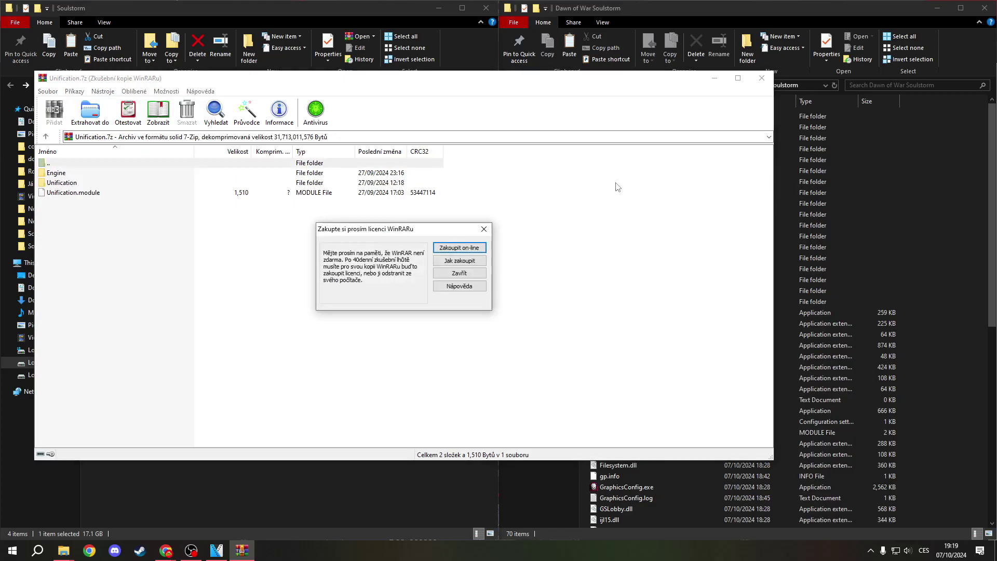
key(Escape)
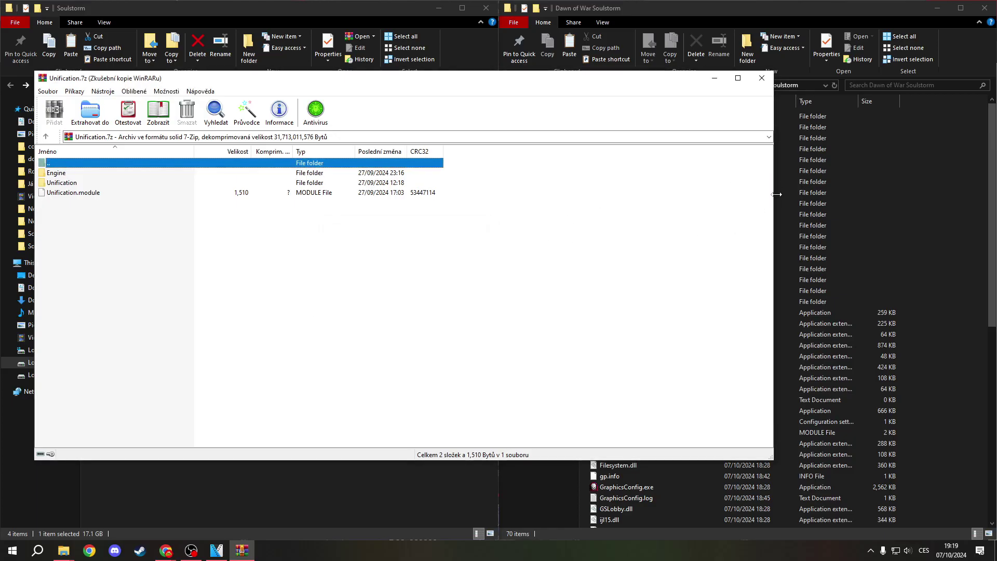
drag(775, 192, 509, 192)
drag(262, 264, 261, 173)
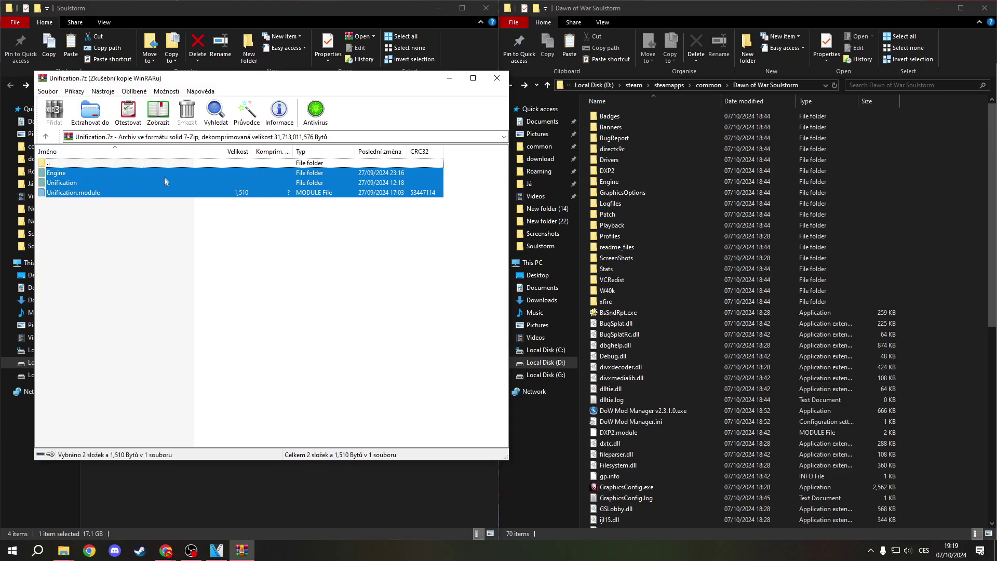
drag(165, 182, 937, 226)
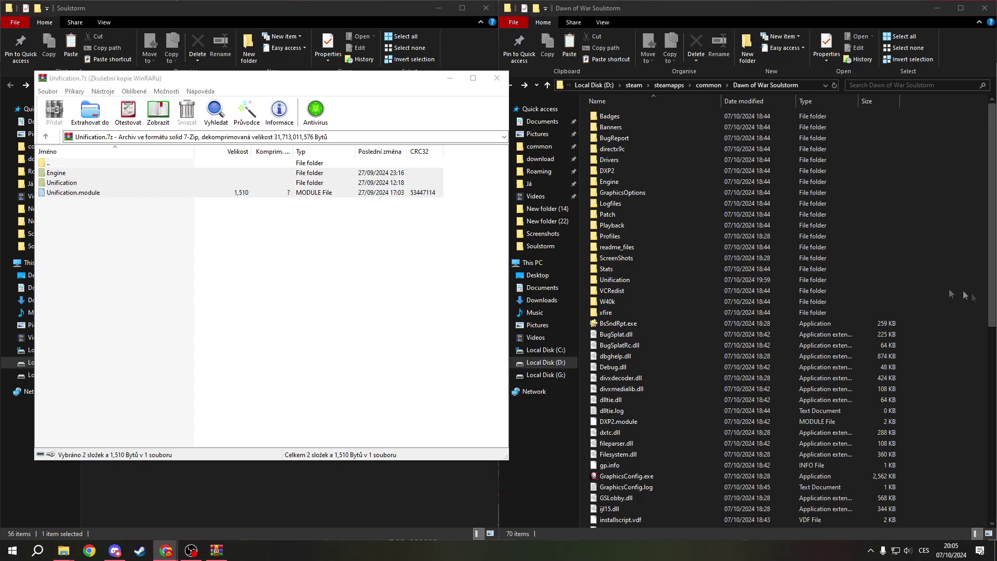
Close the WinRAR archive window after the extraction finishes.
click(921, 225)
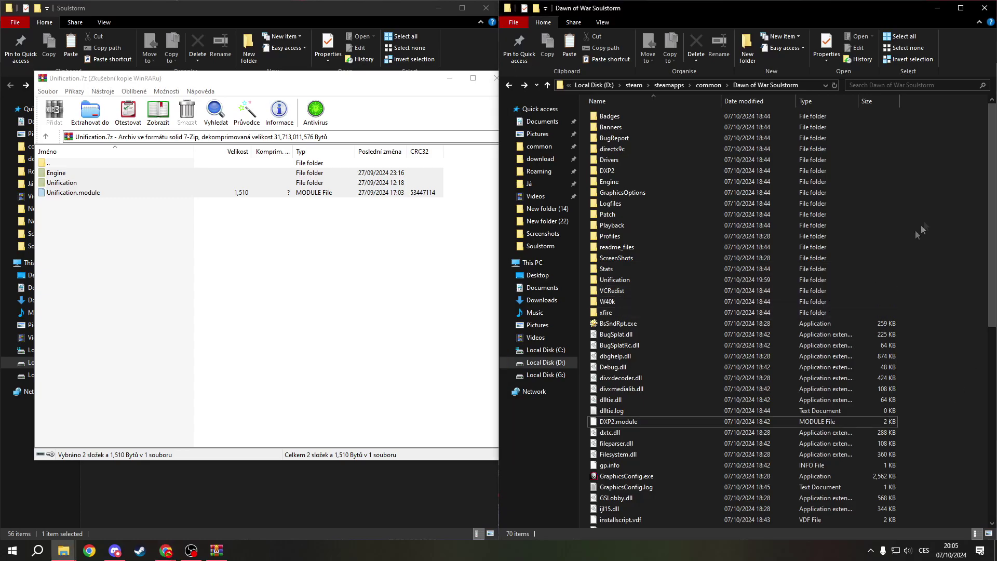
scroll(883, 290, down, 9)
scroll(851, 399, up, 9)
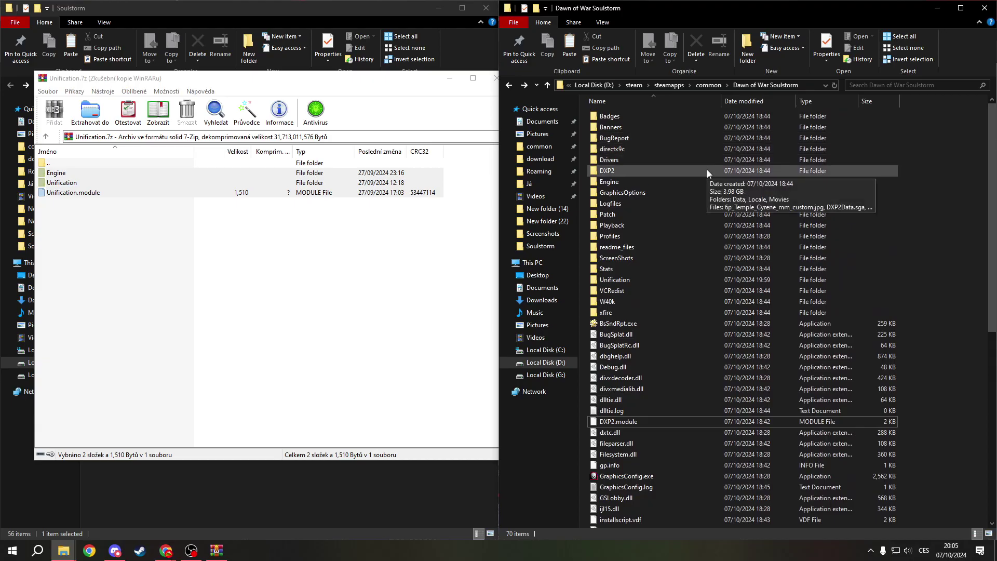
click(494, 78)
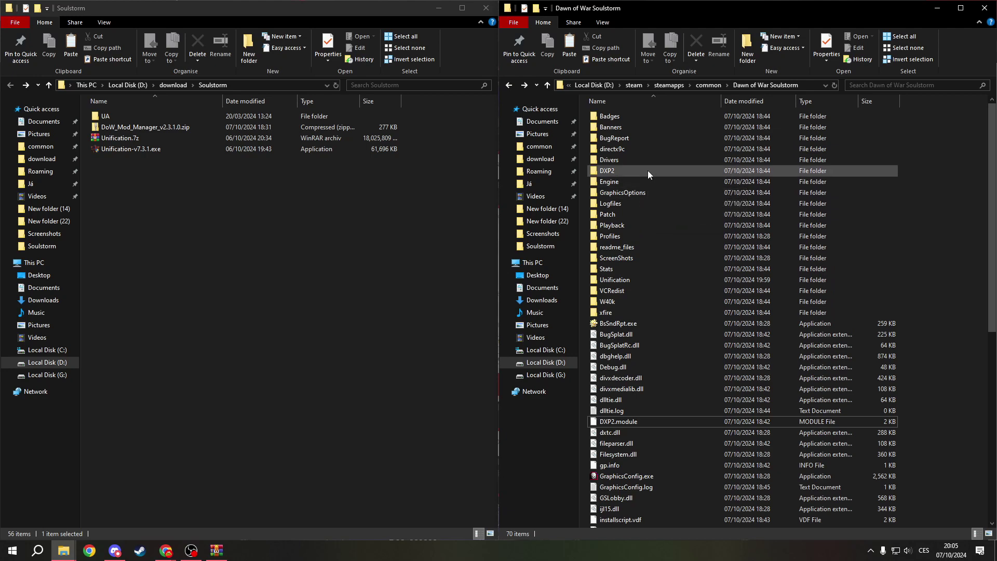
Copy the Movies folder from DXP2 into the game's Unification folder.
double_click(647, 171)
click(647, 139)
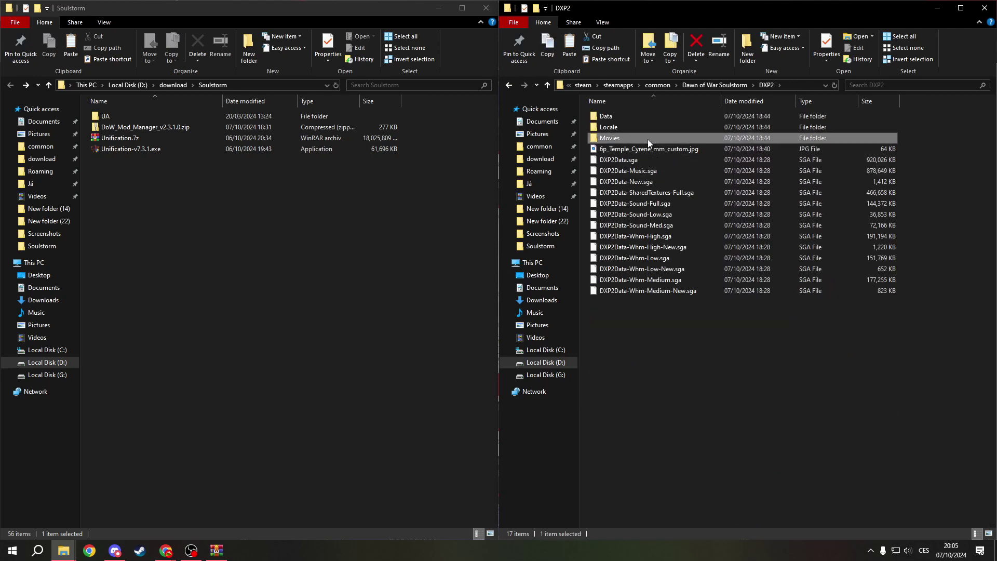
key(ctrl+c)
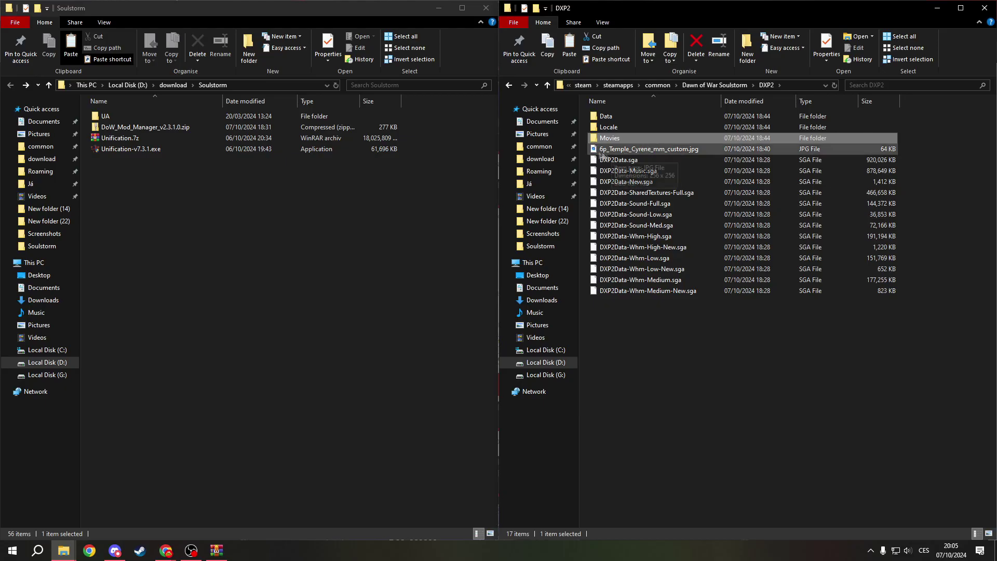
click(509, 85)
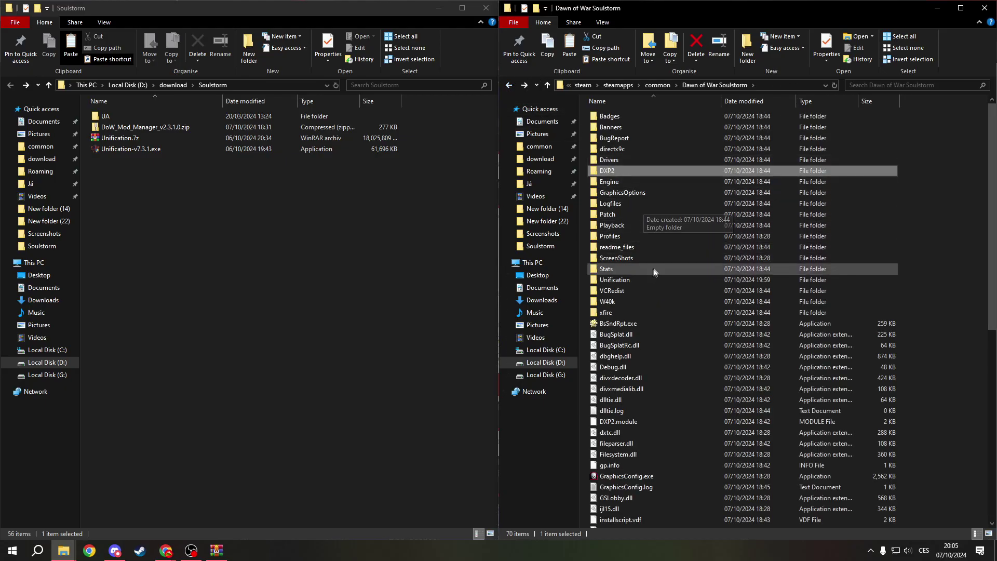
double_click(649, 278)
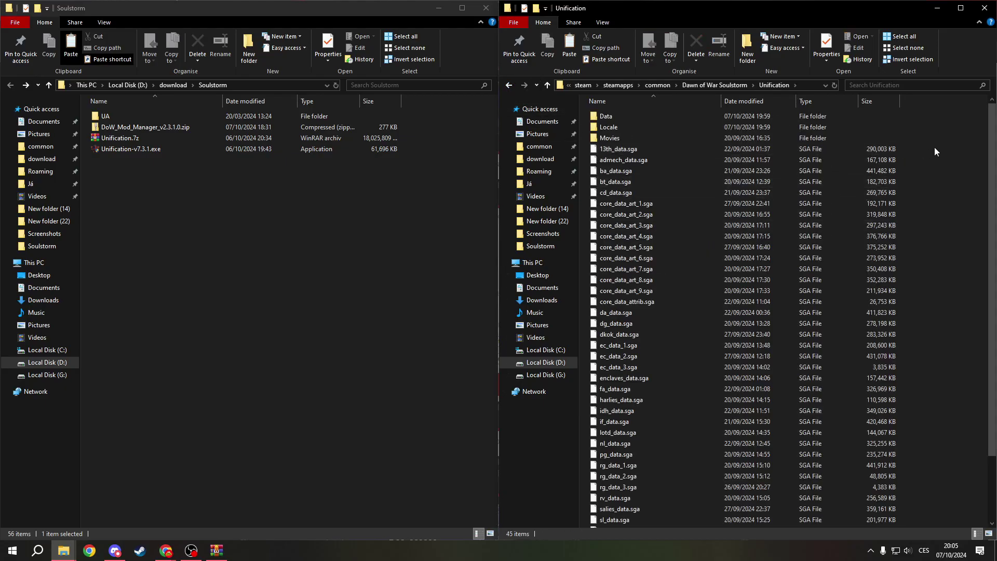
key(ctrl+v)
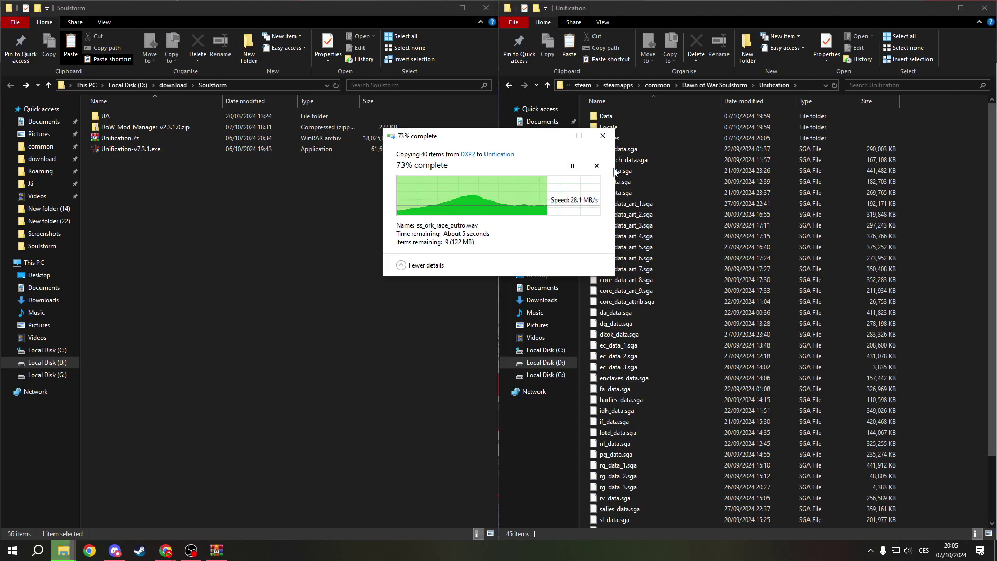
click(650, 133)
scroll(678, 228, down, 1)
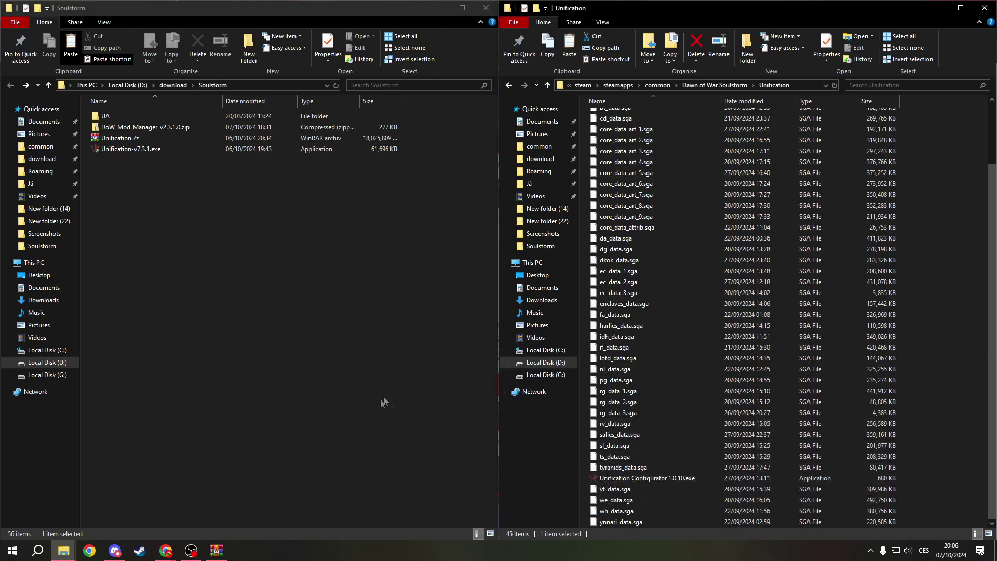
double_click(634, 479)
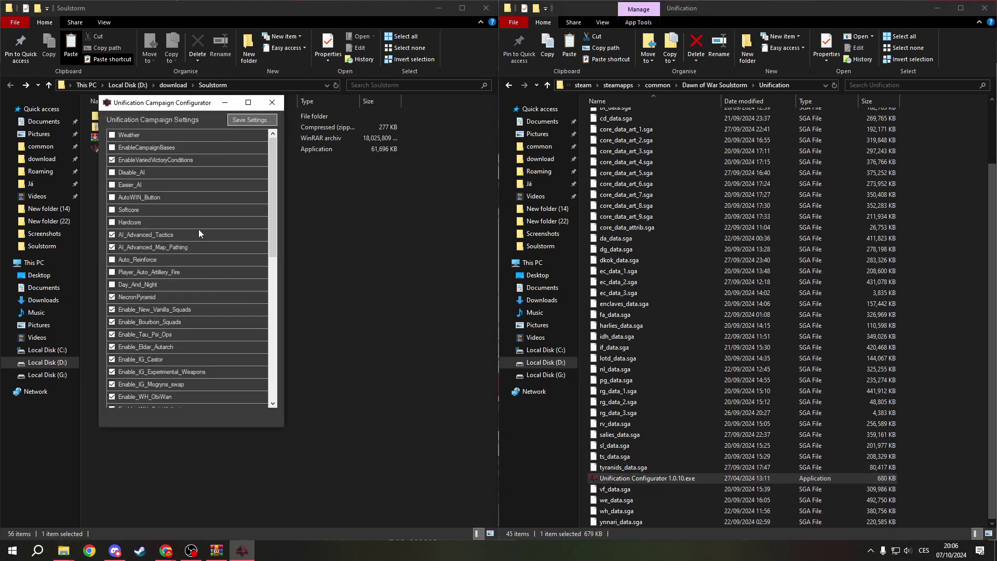
scroll(215, 258, down, 7)
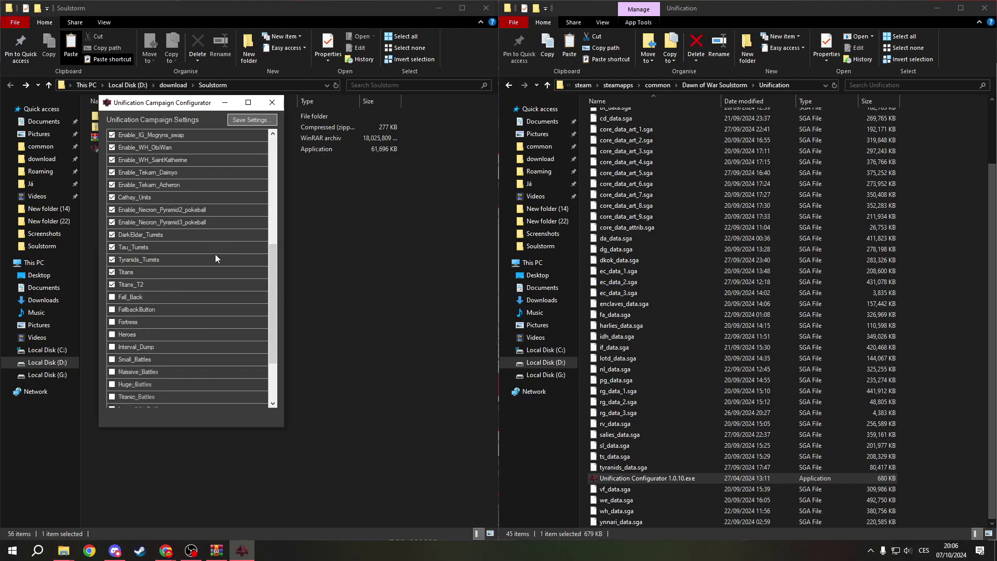
scroll(145, 371, down, 2)
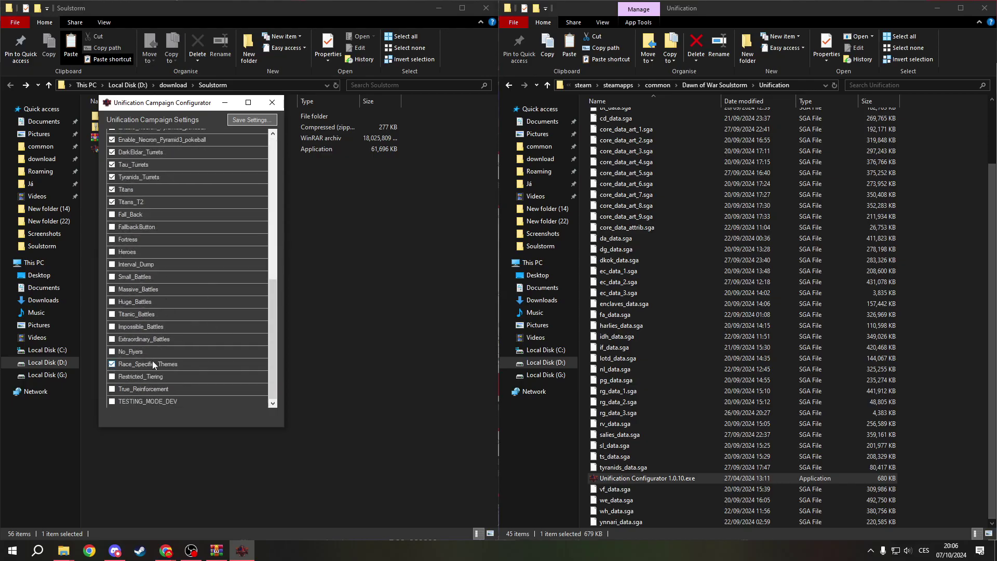
scroll(179, 357, up, 10)
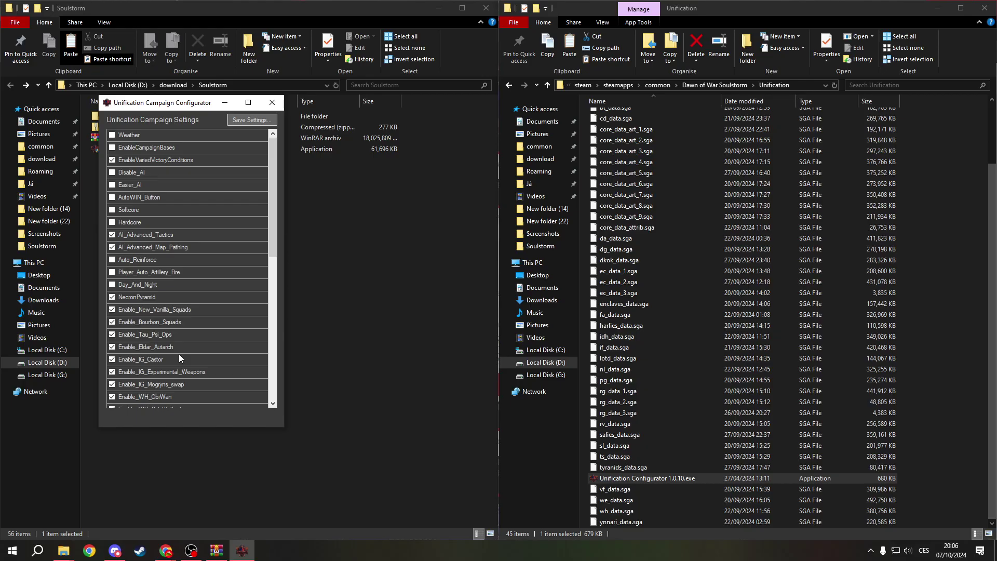
click(271, 103)
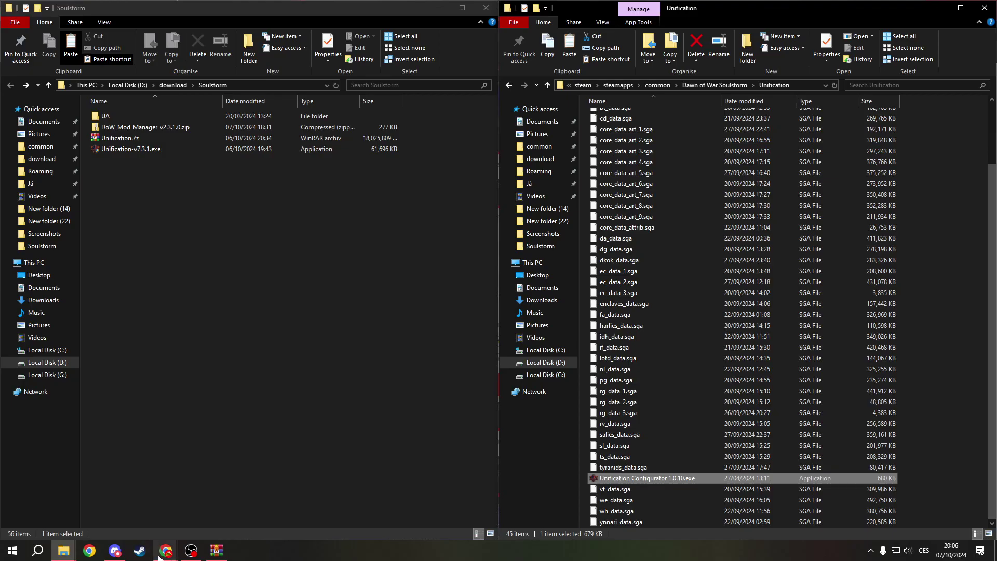
click(123, 506)
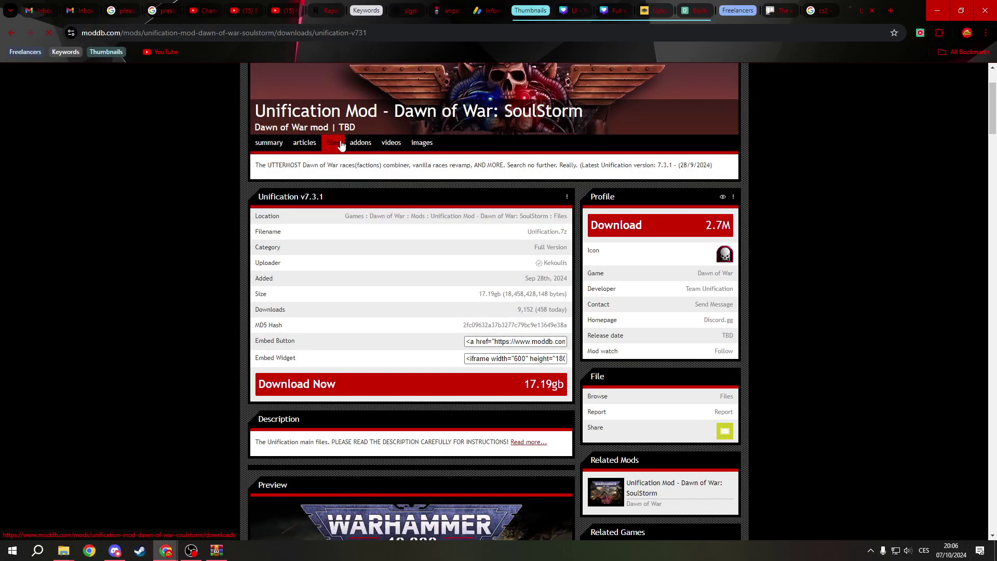
scroll(418, 237, down, 5)
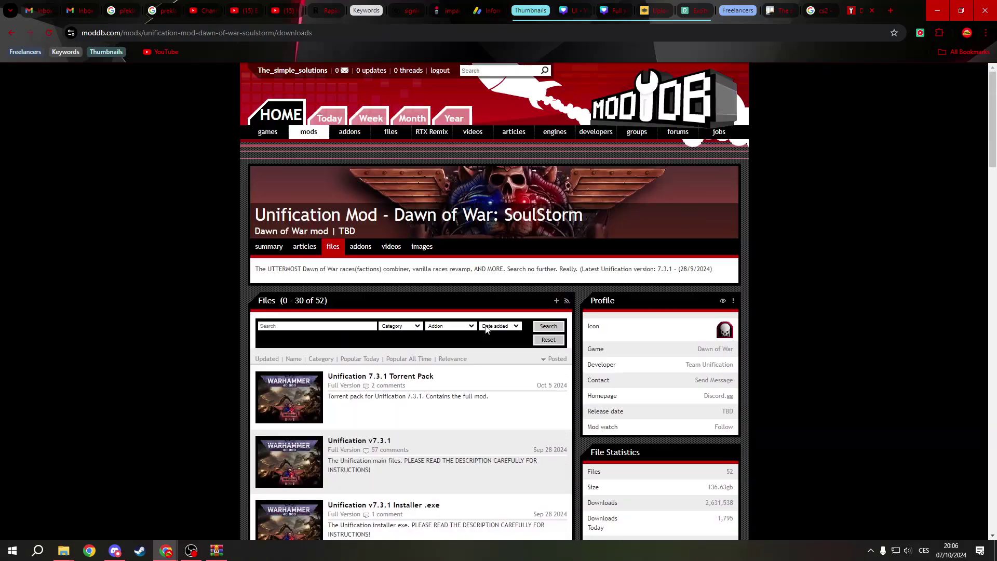
scroll(476, 439, down, 5)
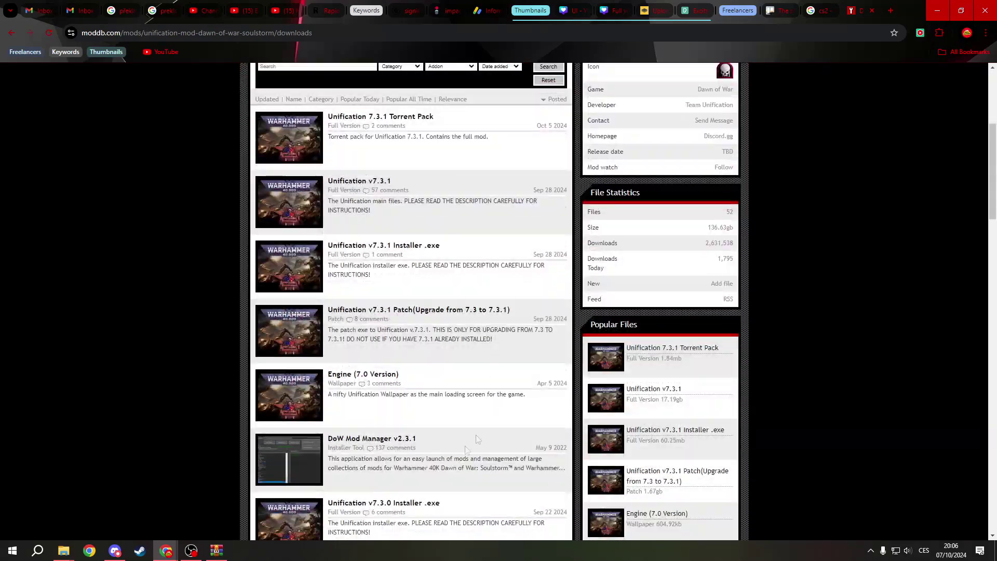
click(363, 439)
scroll(361, 394, down, 1)
scroll(361, 394, down, 4)
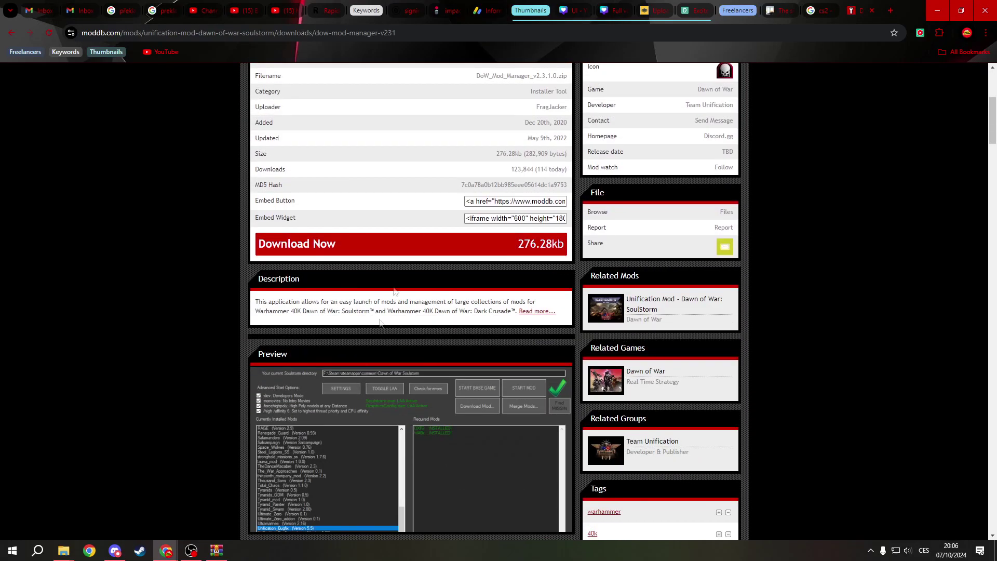
scroll(441, 312, up, 4)
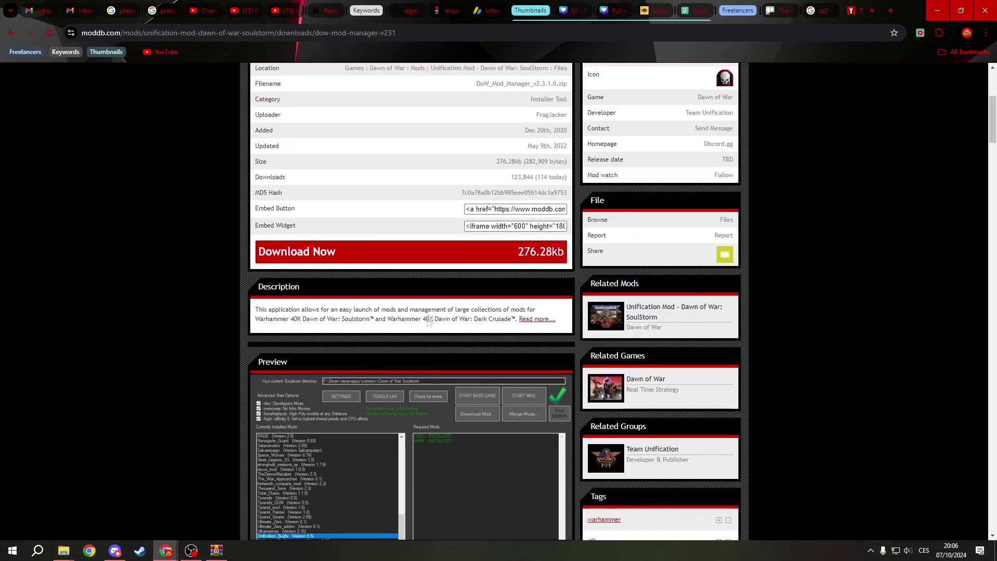
scroll(412, 291, down, 4)
scroll(411, 301, up, 1)
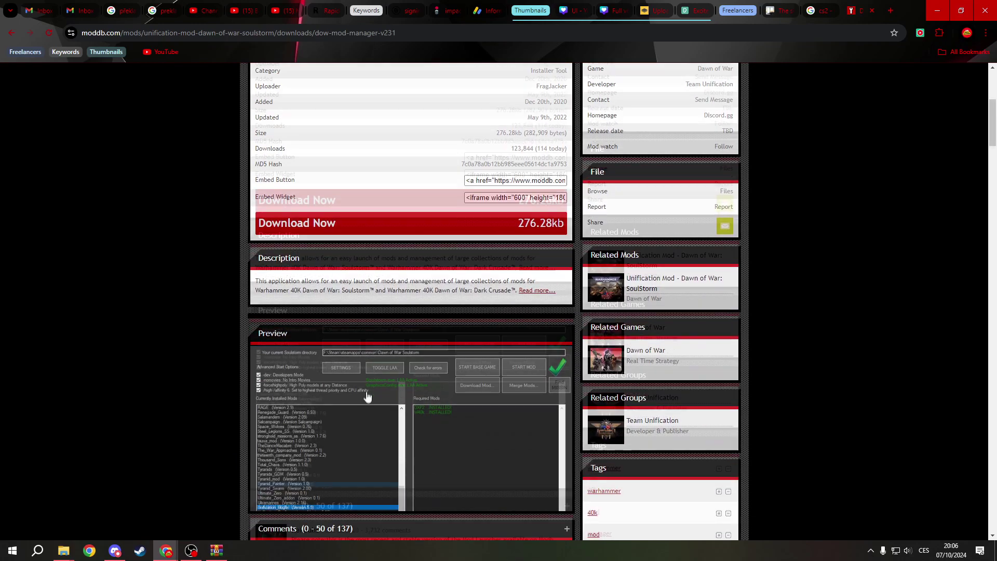
scroll(417, 356, down, 1)
scroll(426, 351, up, 2)
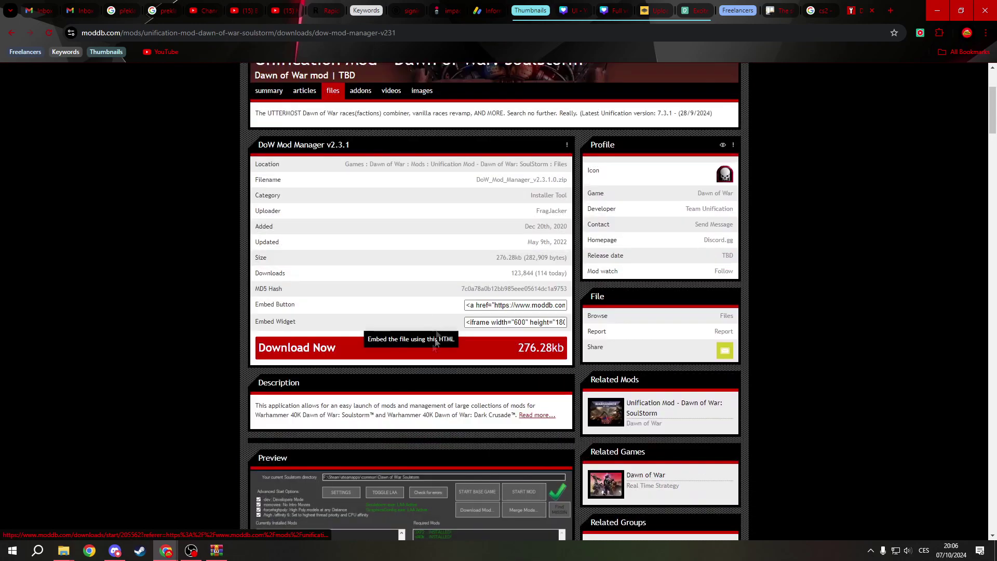
click(73, 549)
click(93, 497)
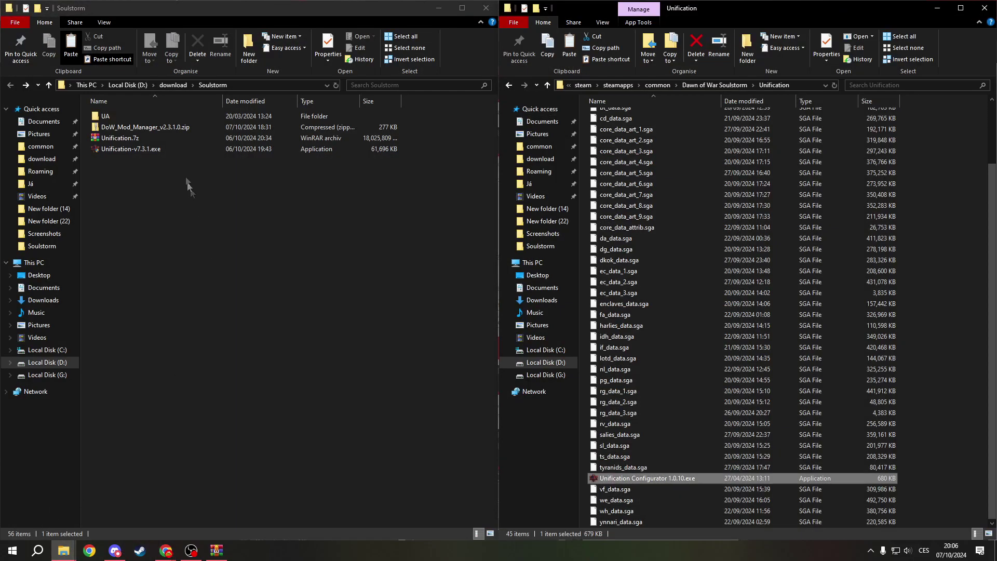
Open DoW_Mod_Manager_v2.3.1.0.zip and dismiss the directory-not-found error from running it there.
double_click(178, 130)
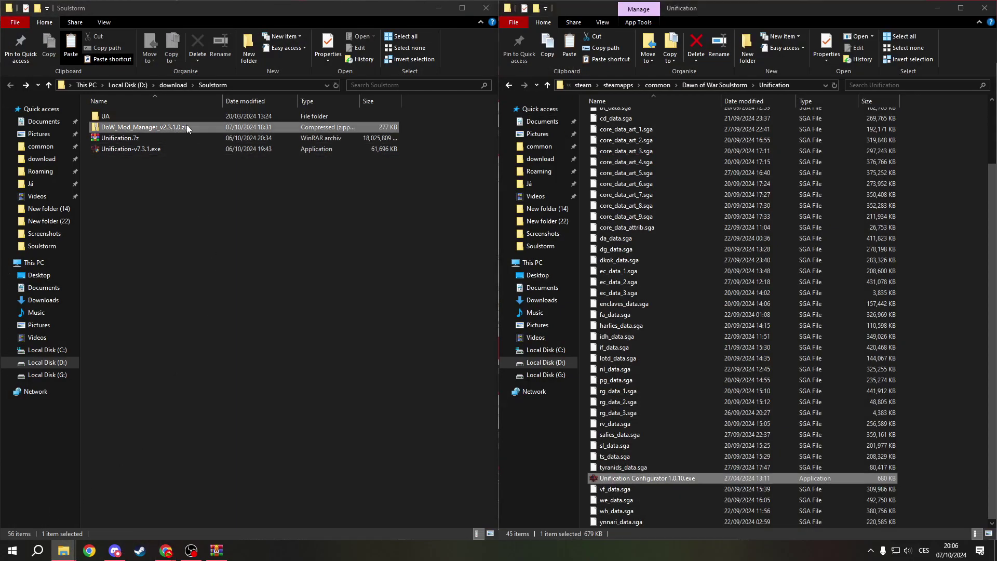
double_click(188, 116)
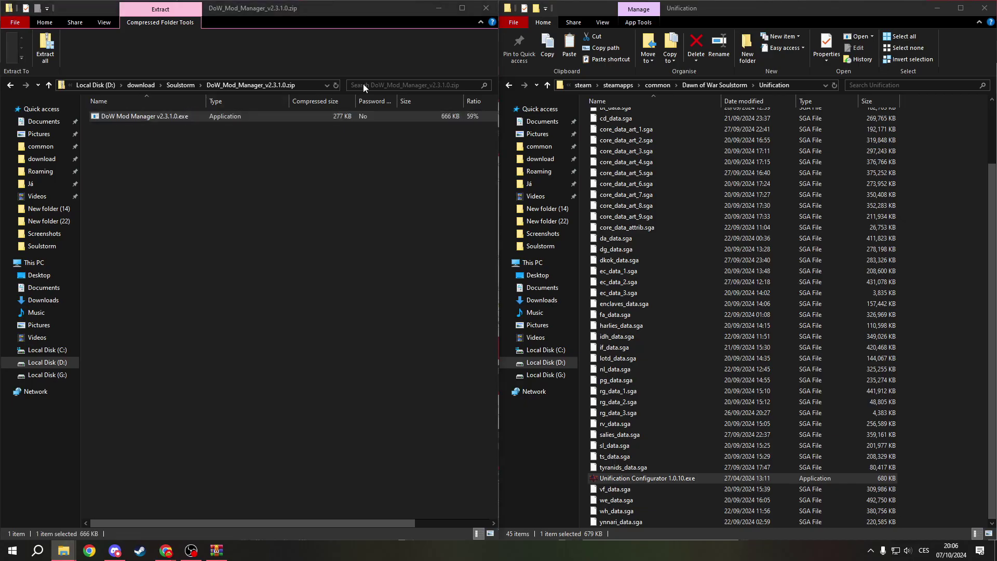
click(499, 299)
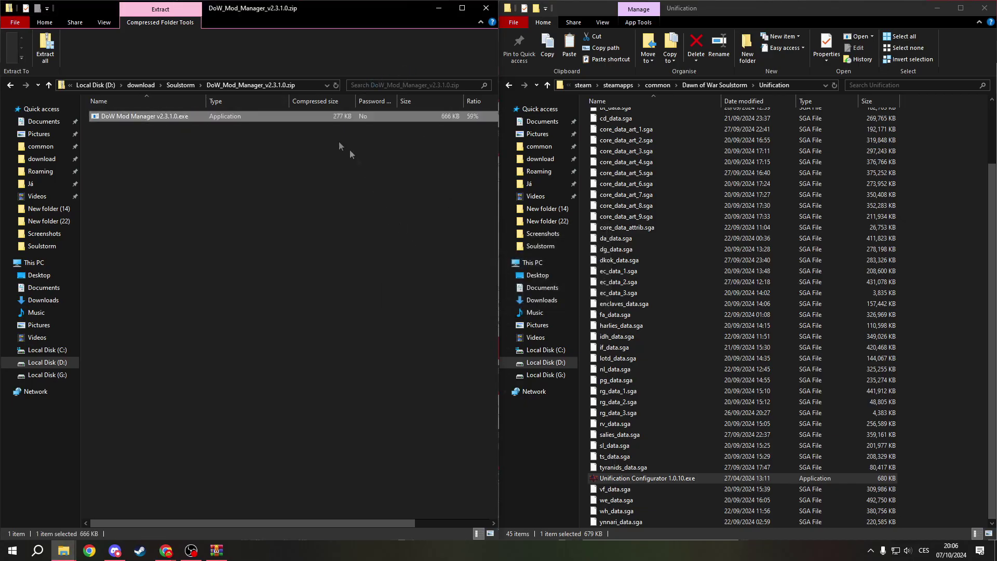
Copy DoW Mod Manager v2.3.1.0.exe into the Dawn of War Soulstorm folder and launch it.
drag(254, 116, 210, 196)
click(719, 87)
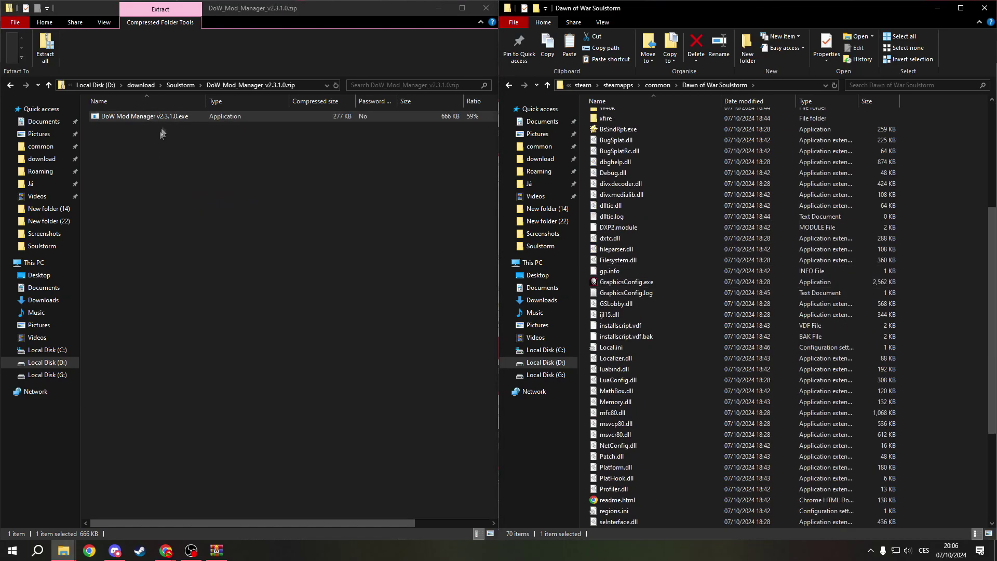
click(177, 118)
drag(181, 120, 946, 220)
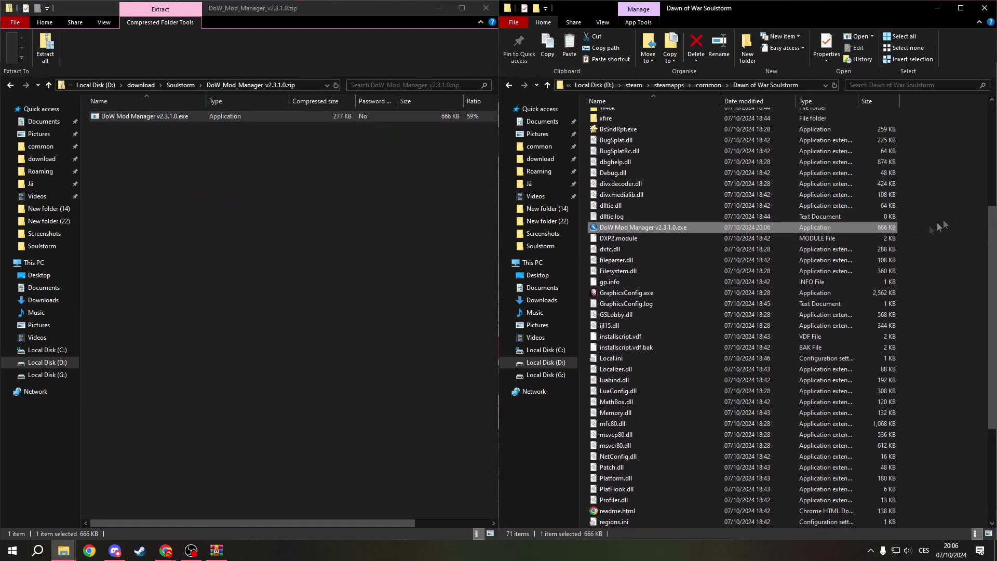
double_click(671, 228)
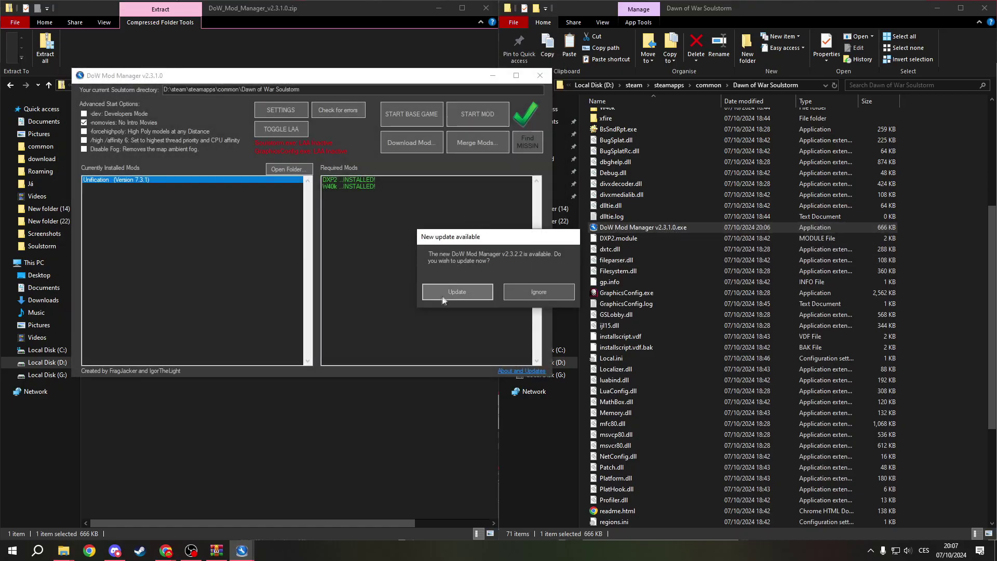
Accept the v2.3.2.2 update, acknowledge the finished download, and close the restarted manager.
click(445, 292)
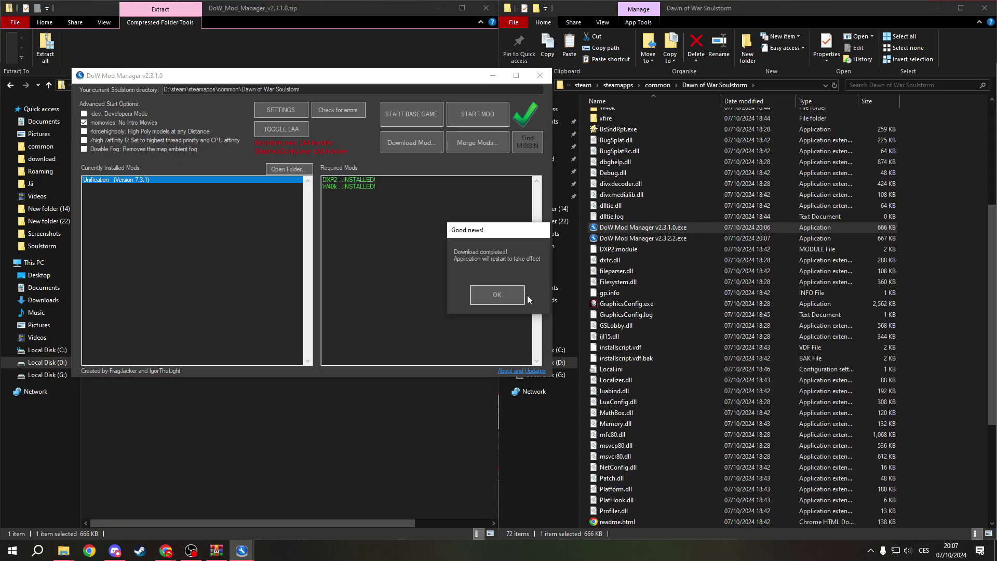
click(522, 295)
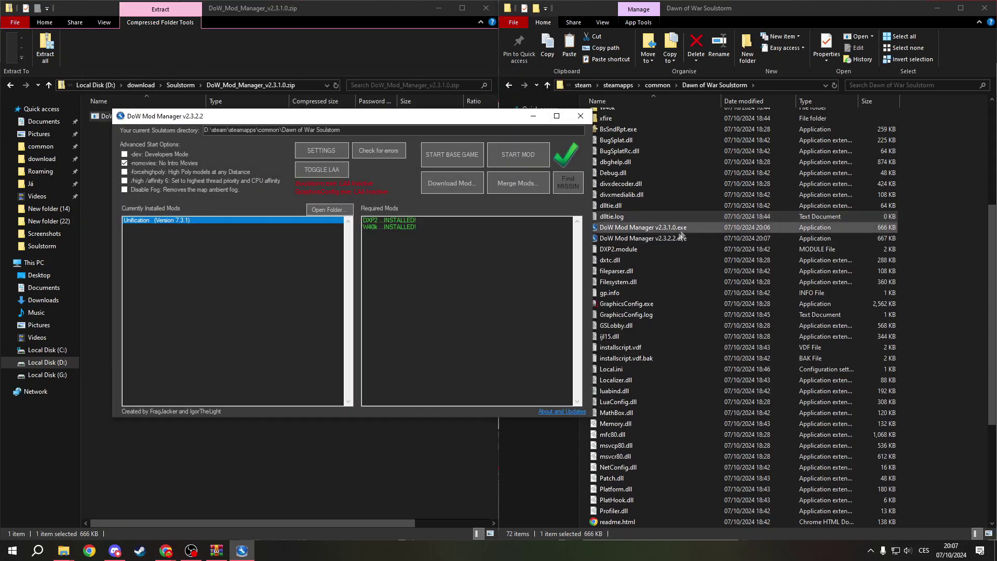
click(582, 116)
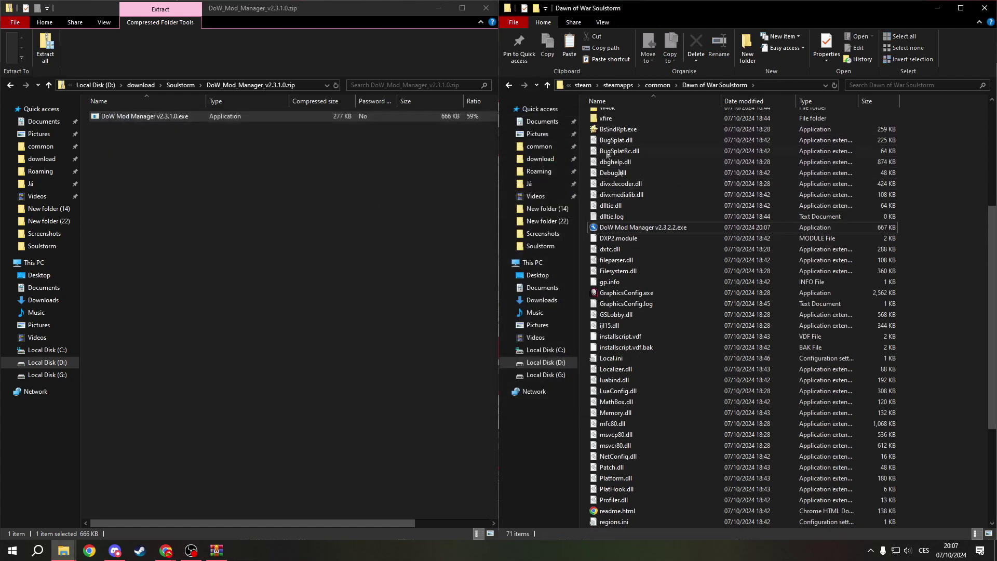
Launch DoW Mod Manager v2.3.2.2 and make Soulstorm and GraphicsConfig LAA Active.
double_click(694, 227)
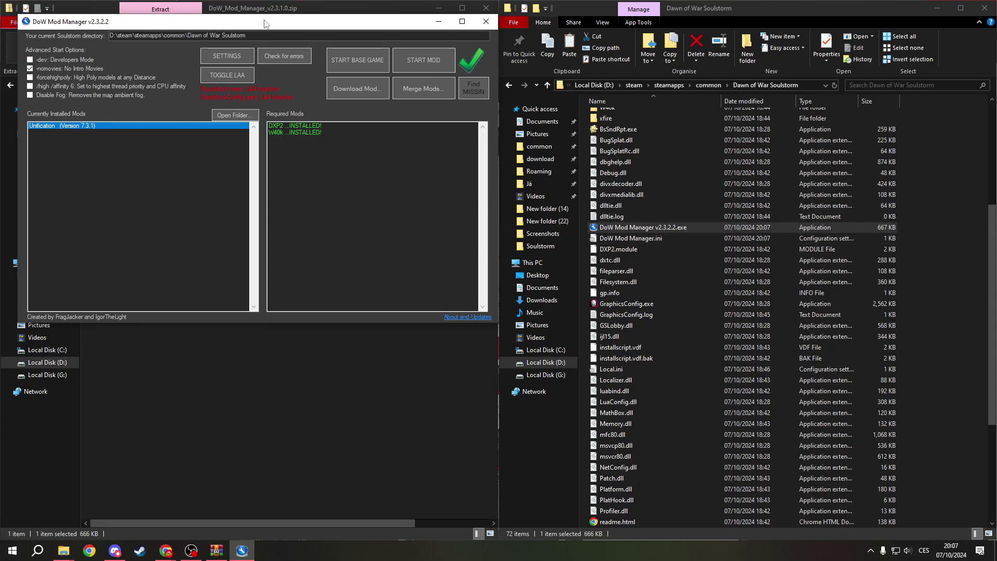
drag(265, 24, 484, 86)
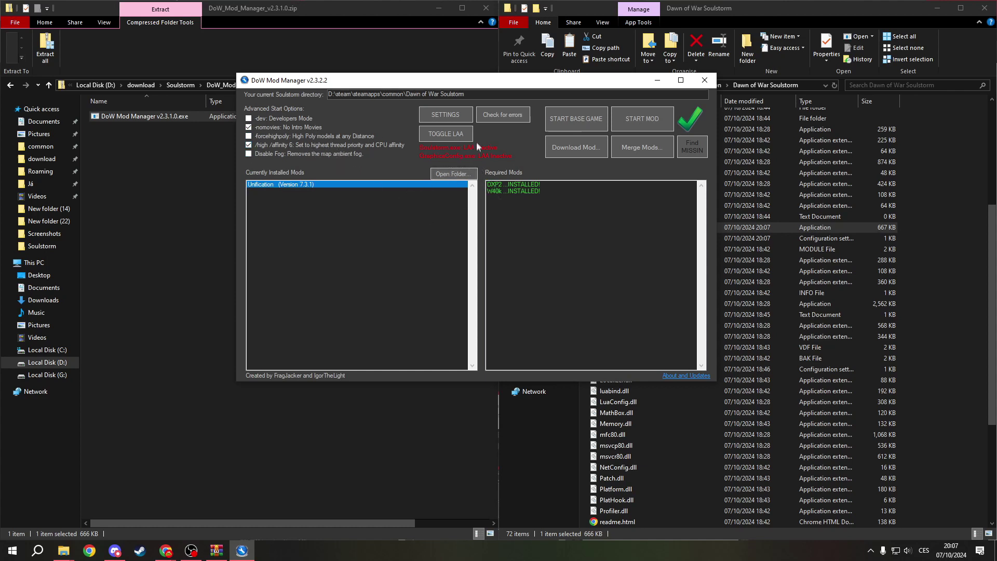
click(462, 139)
Confirm warnings.log reports no errors, then open the Settings Manager.
click(511, 115)
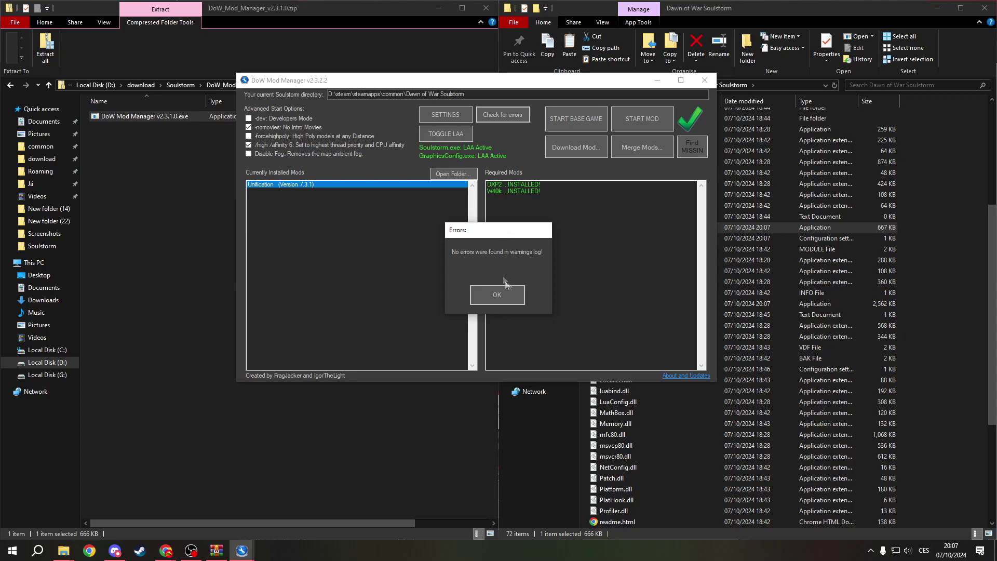
click(493, 291)
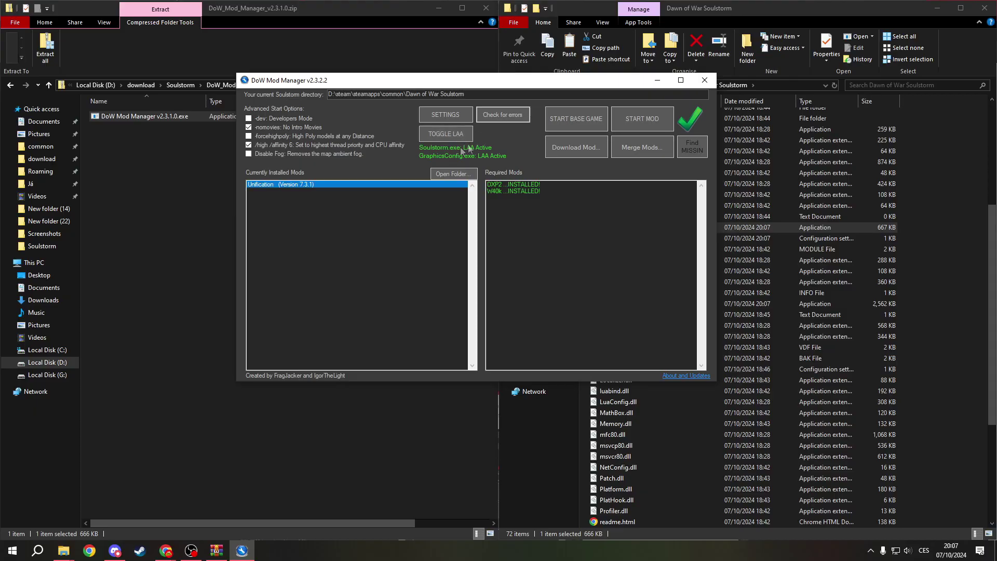
click(453, 115)
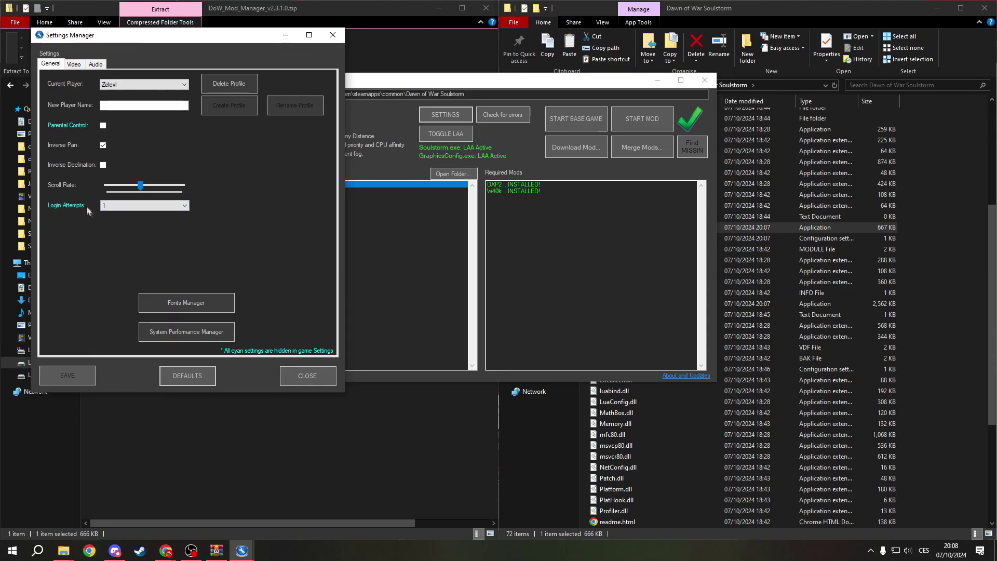
In the video settings, turn off the DirectX 8 cursor.
click(79, 64)
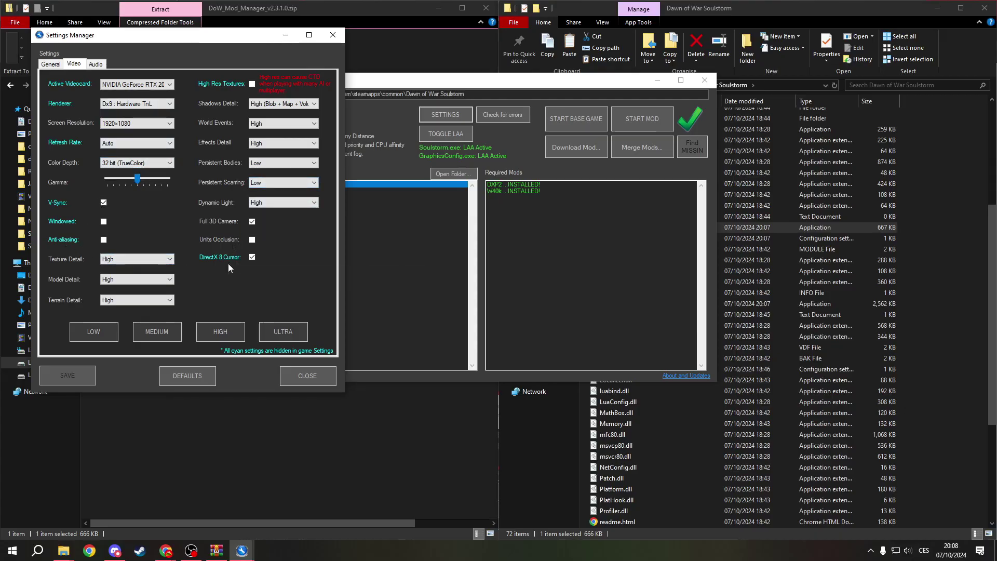
mouse_move(232, 259)
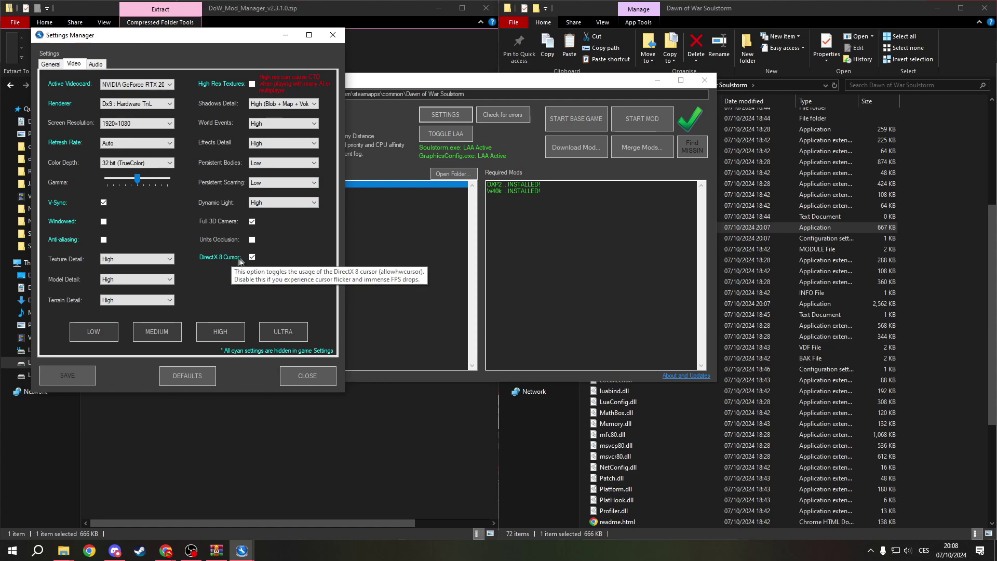
click(240, 260)
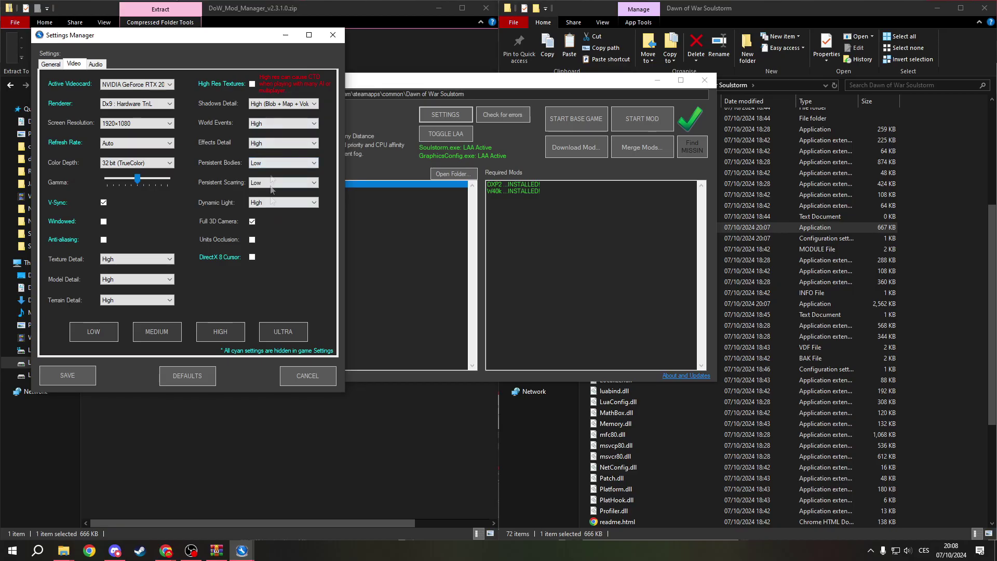
click(309, 104)
click(310, 104)
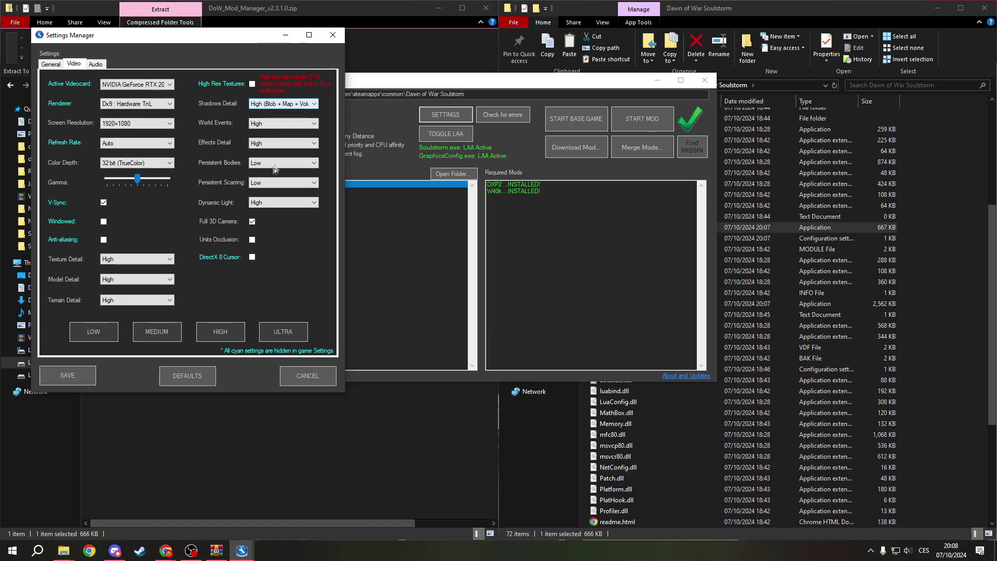
click(144, 108)
click(145, 107)
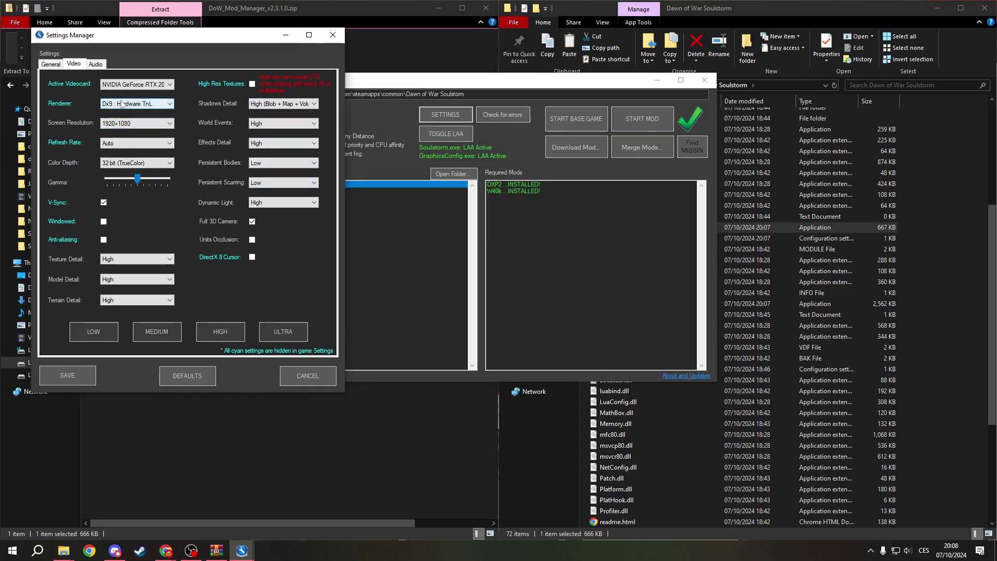
Set Sound Quality to High and Sound Channels to High (64), then save and close.
click(97, 65)
click(140, 120)
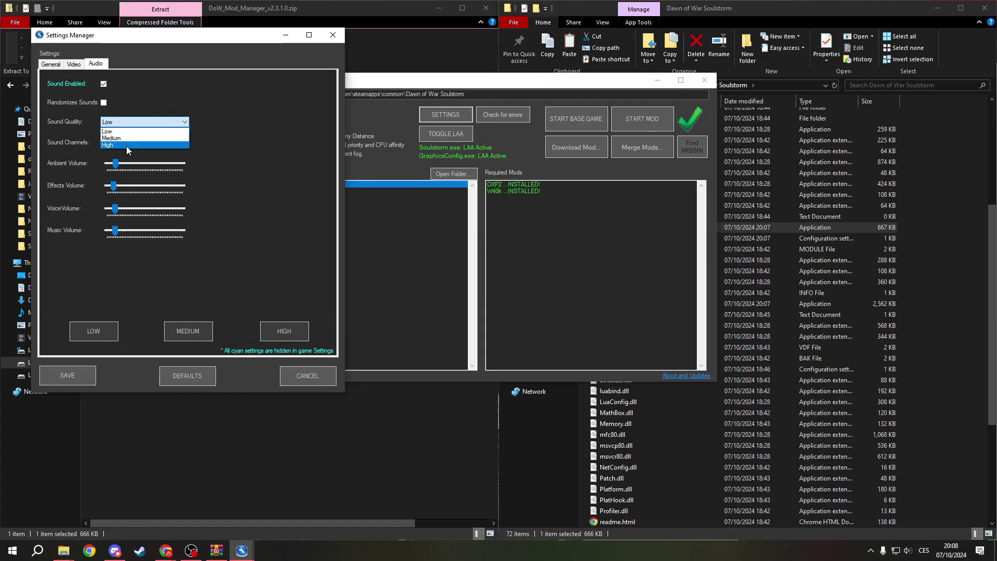
click(126, 146)
click(136, 143)
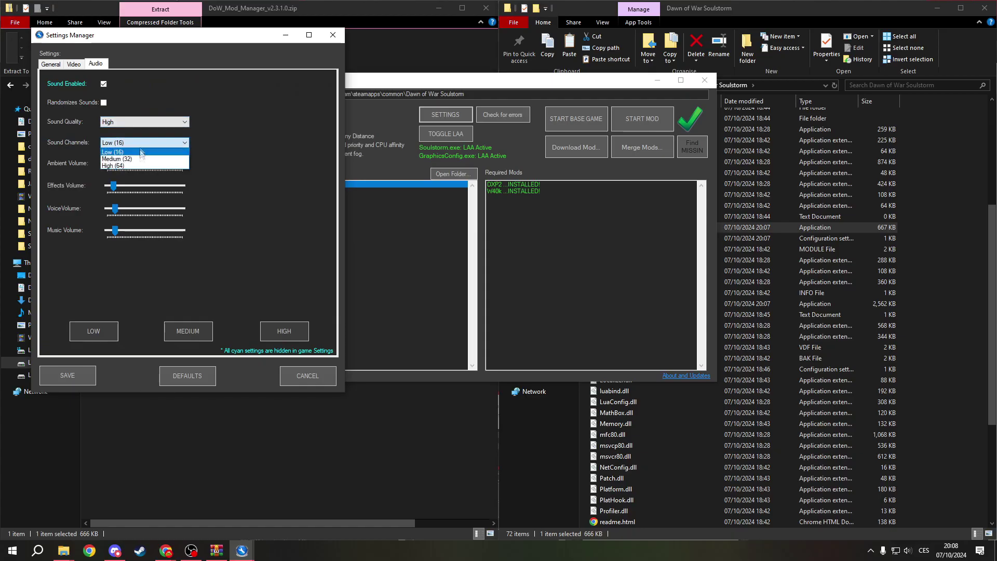
click(134, 167)
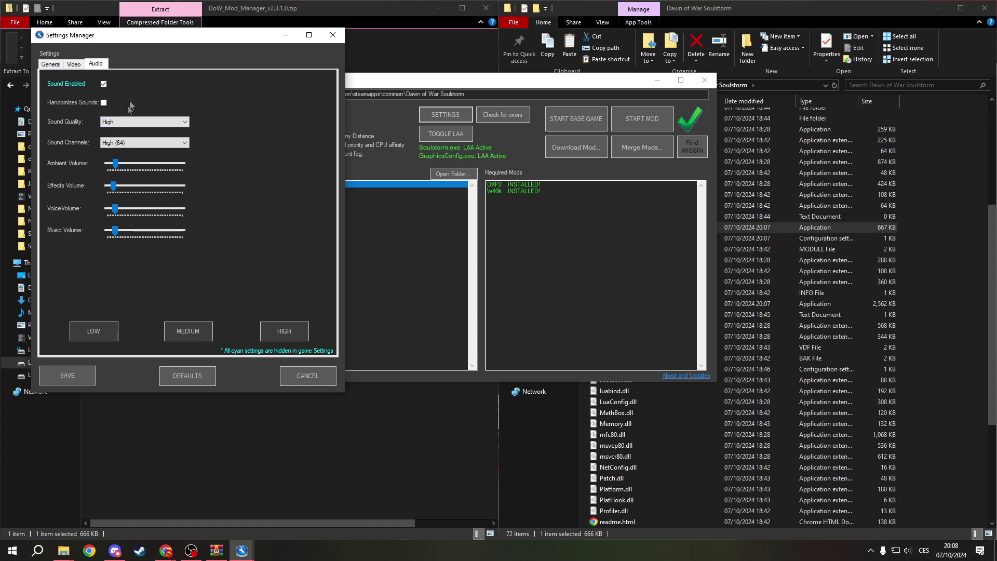
click(52, 65)
click(88, 376)
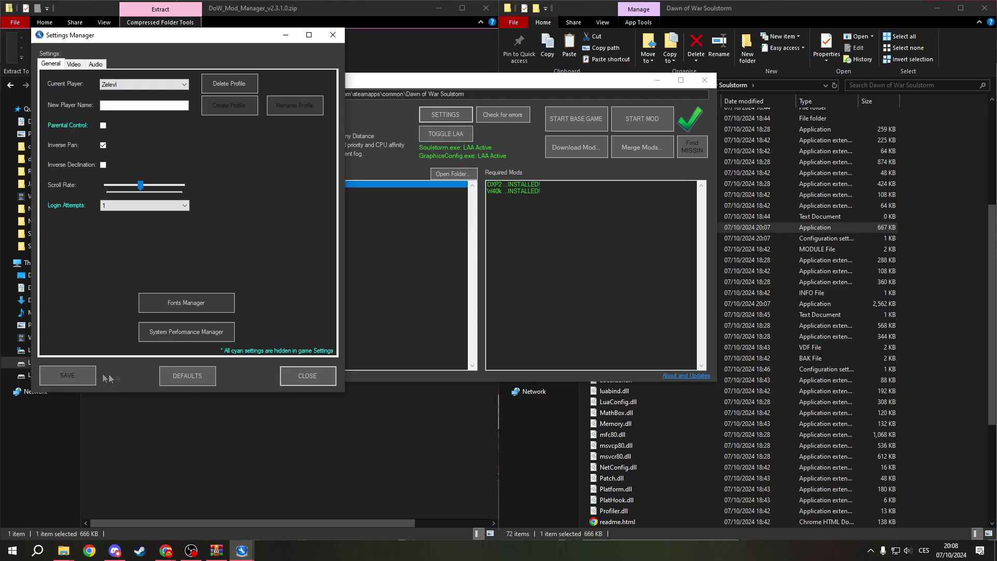
click(307, 376)
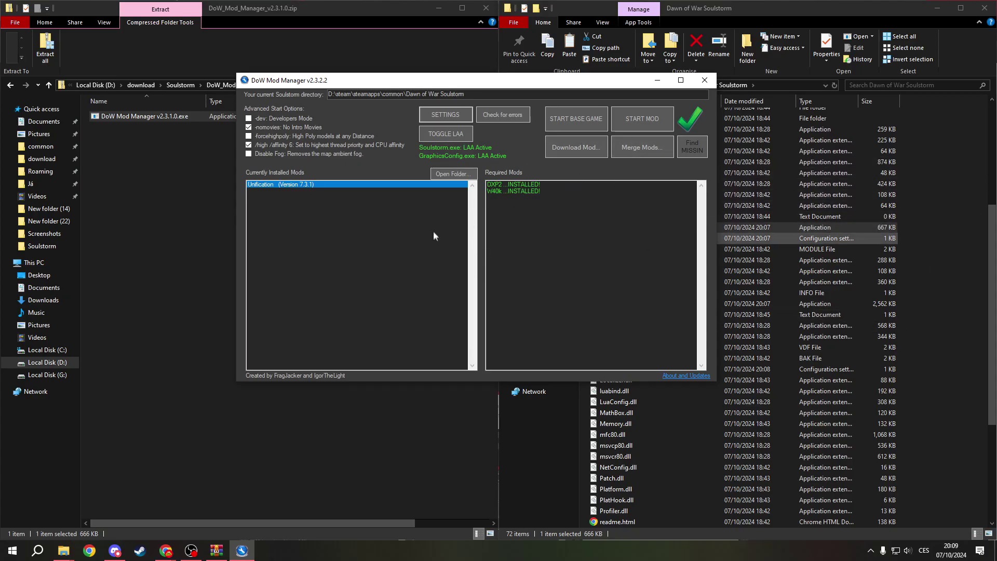
Go back to the download\Soulstorm folder, then close the DoW Mod Manager and WinRAR windows.
click(156, 229)
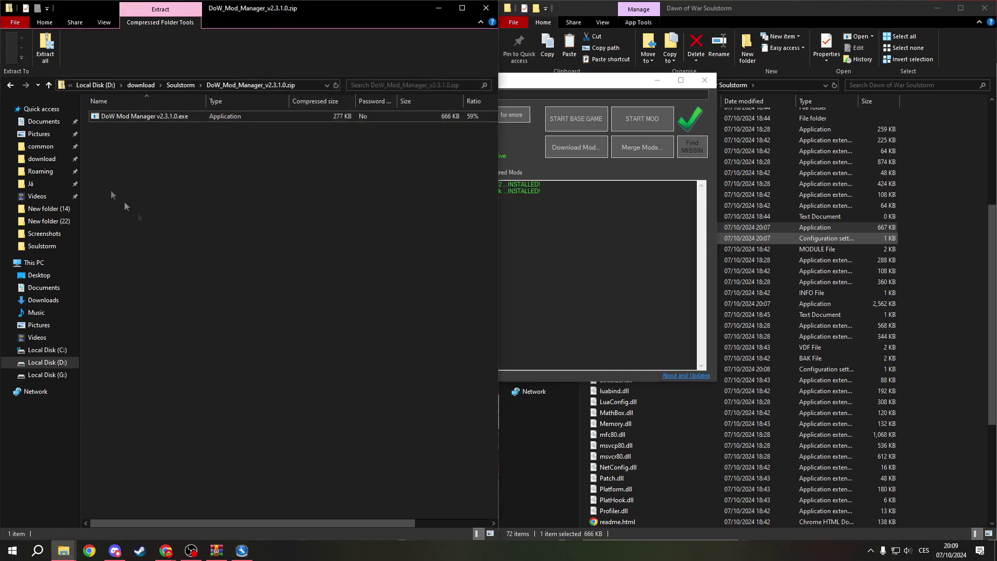
click(11, 86)
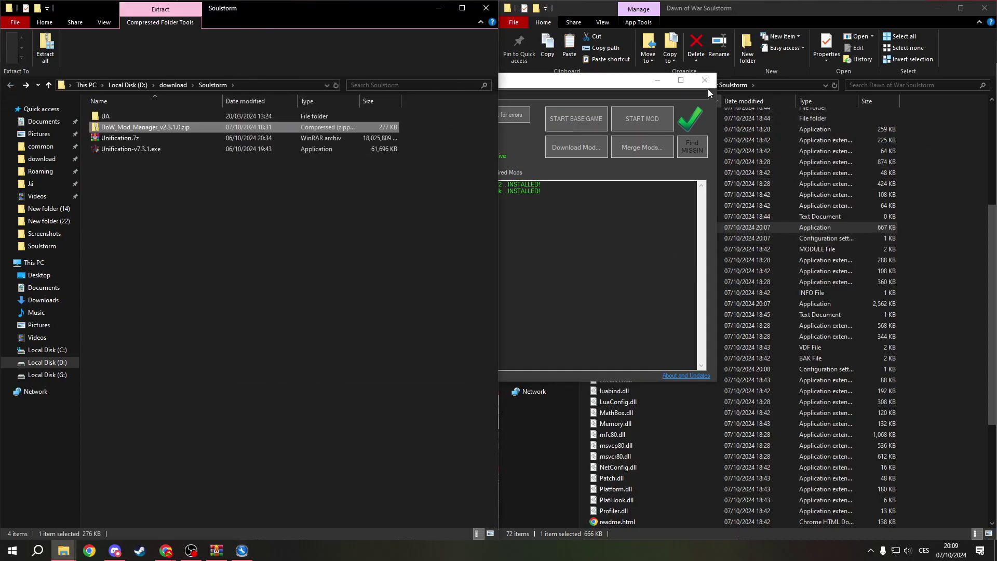
click(705, 80)
scroll(744, 132, up, 6)
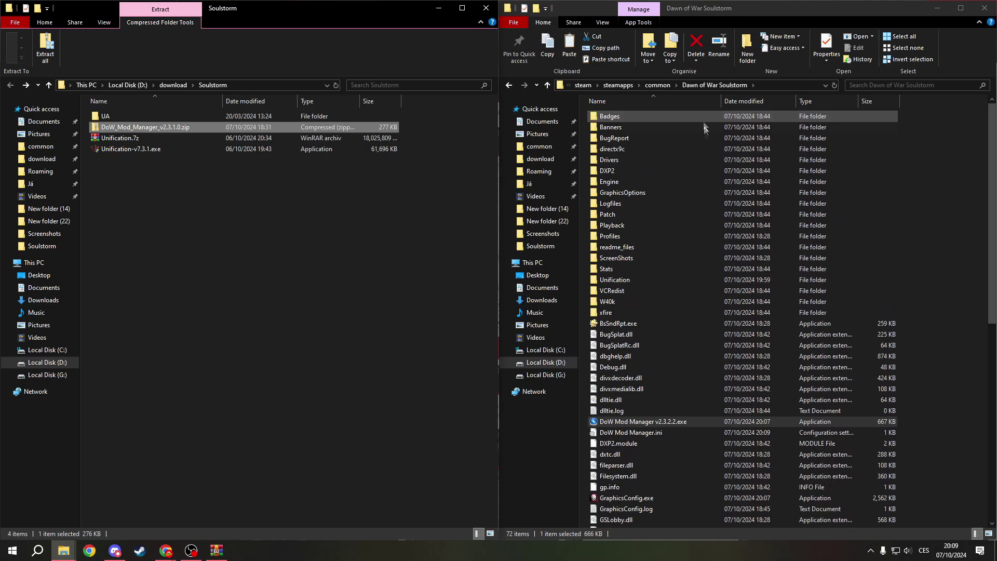
scroll(717, 260, down, 5)
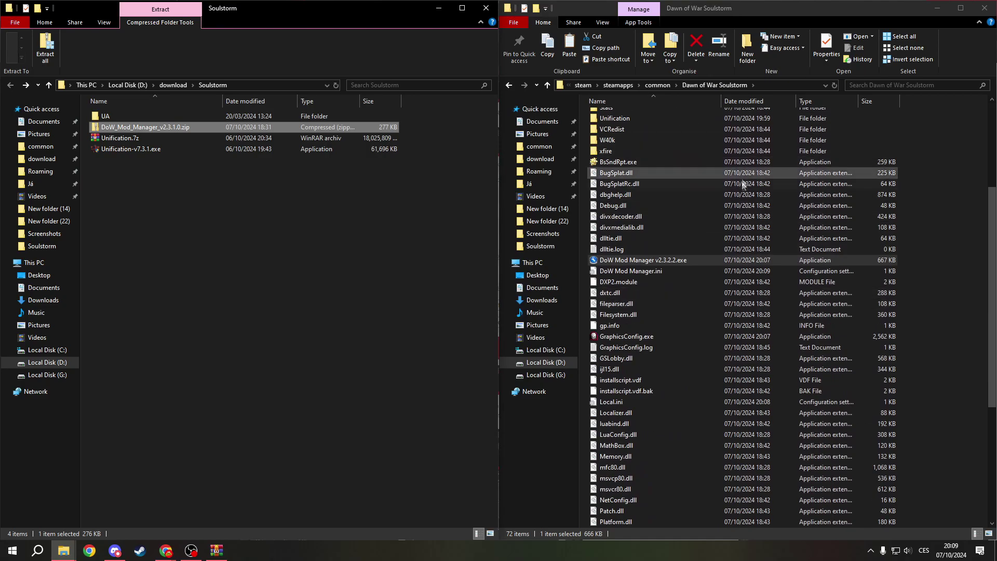
scroll(742, 184, down, 5)
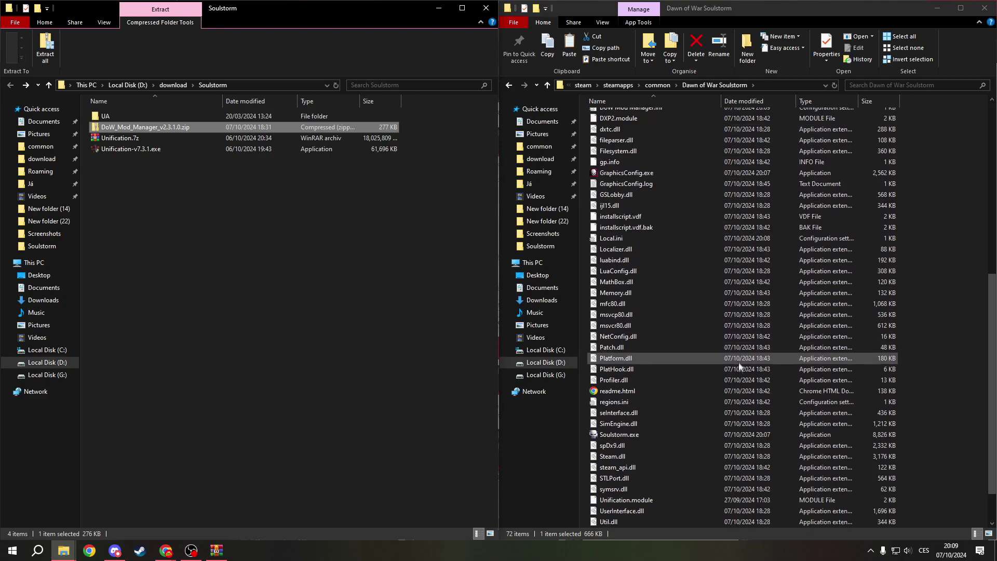
scroll(663, 480, up, 4)
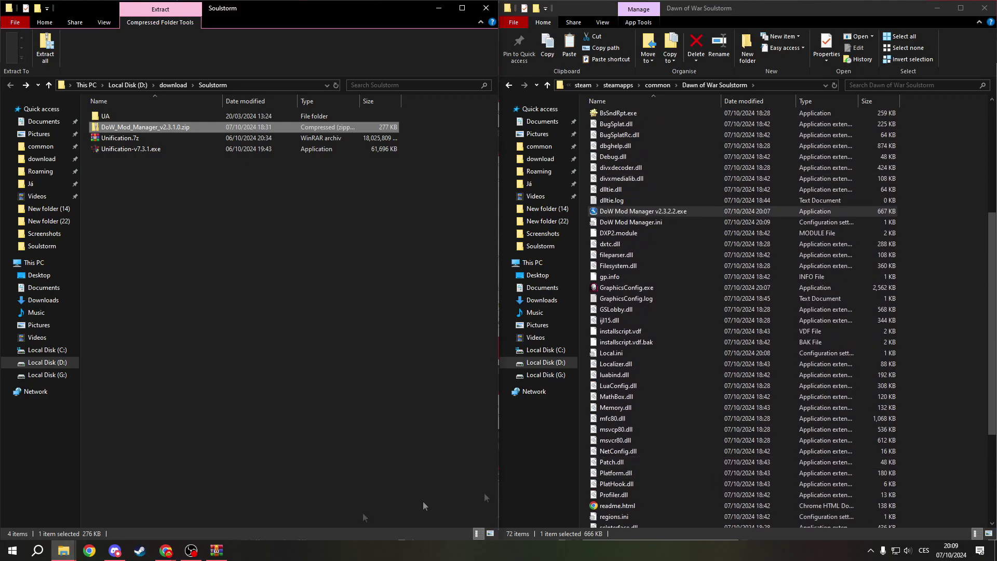
click(217, 550)
click(503, 78)
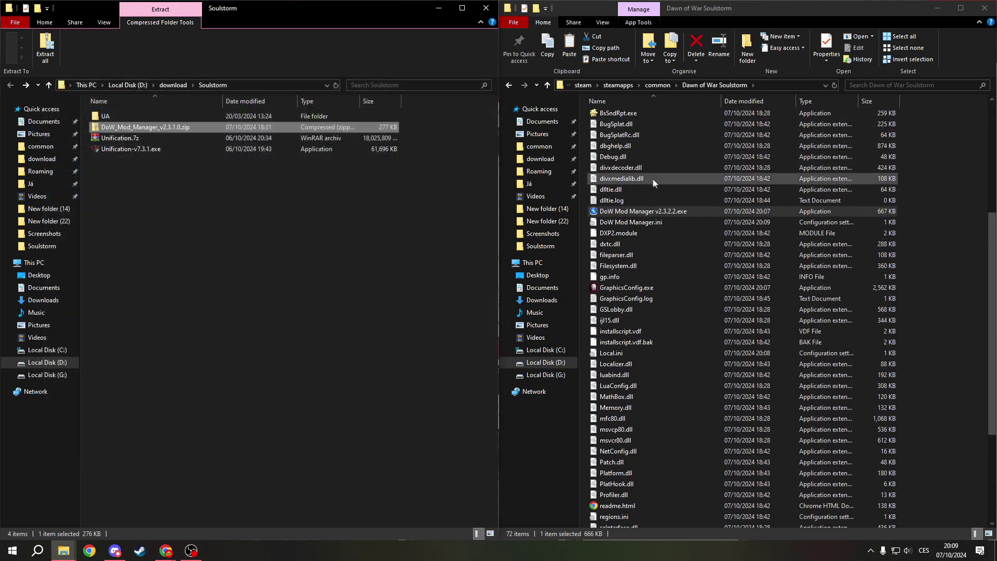
Launch DoW Mod Manager v2.3.2.2 and start Soulstorm with the Unification 7.3.1 mod.
double_click(644, 210)
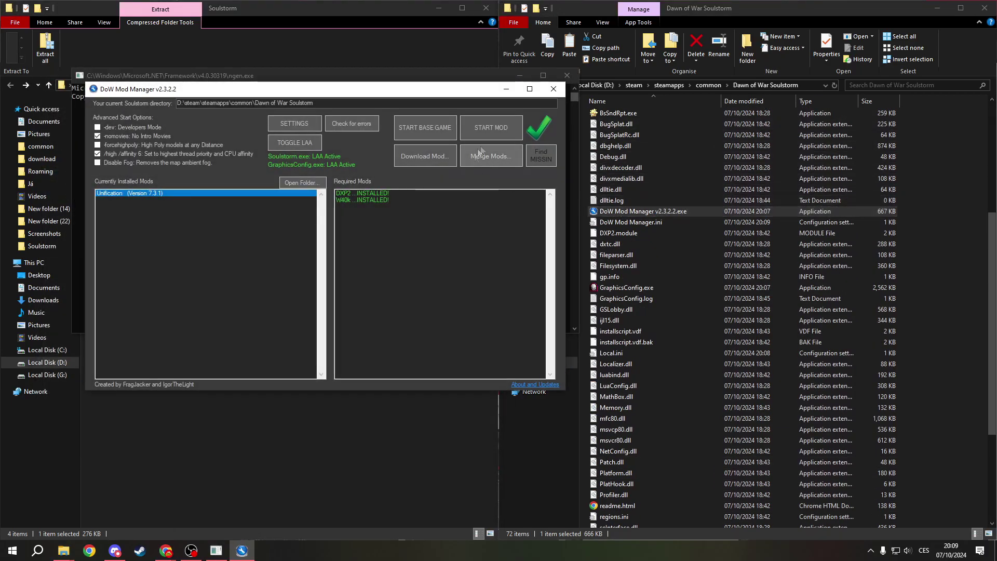
click(487, 137)
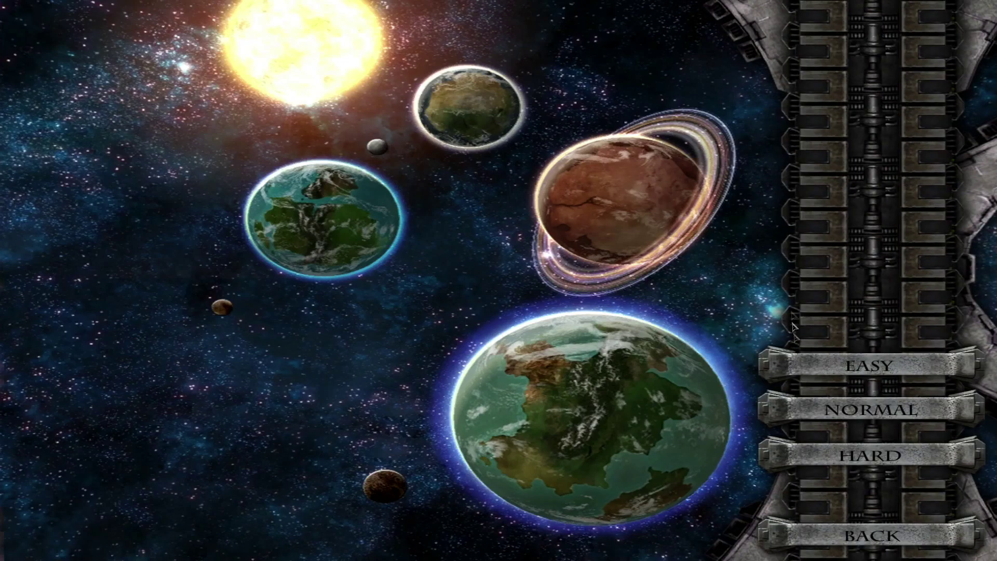
Choose Normal difficulty, then browse the race portraits up to Chaos.
click(875, 410)
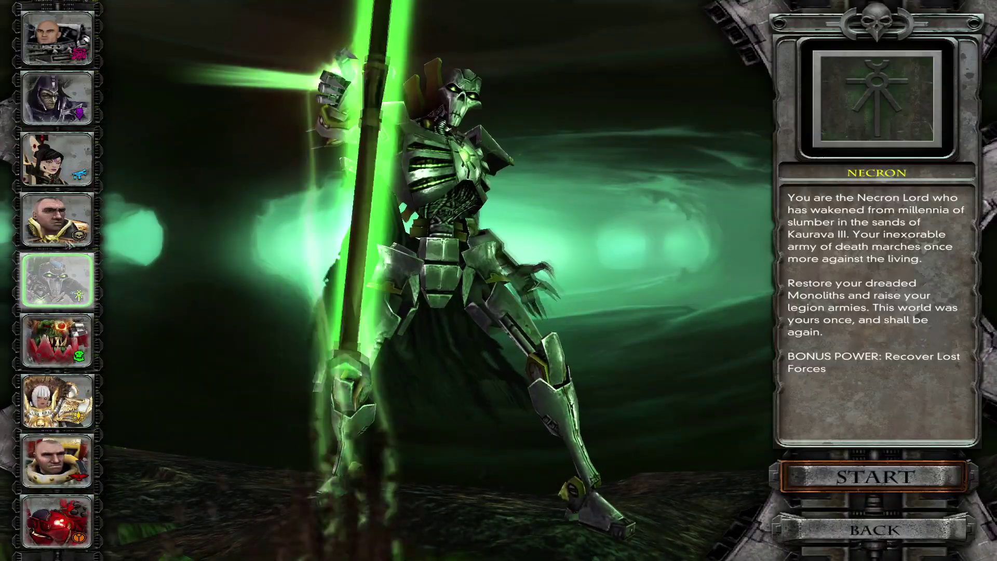
click(57, 521)
click(57, 461)
key(Up)
key(Up)
key(Up)
key(Up)
key(Up)
key(Up)
key(Up)
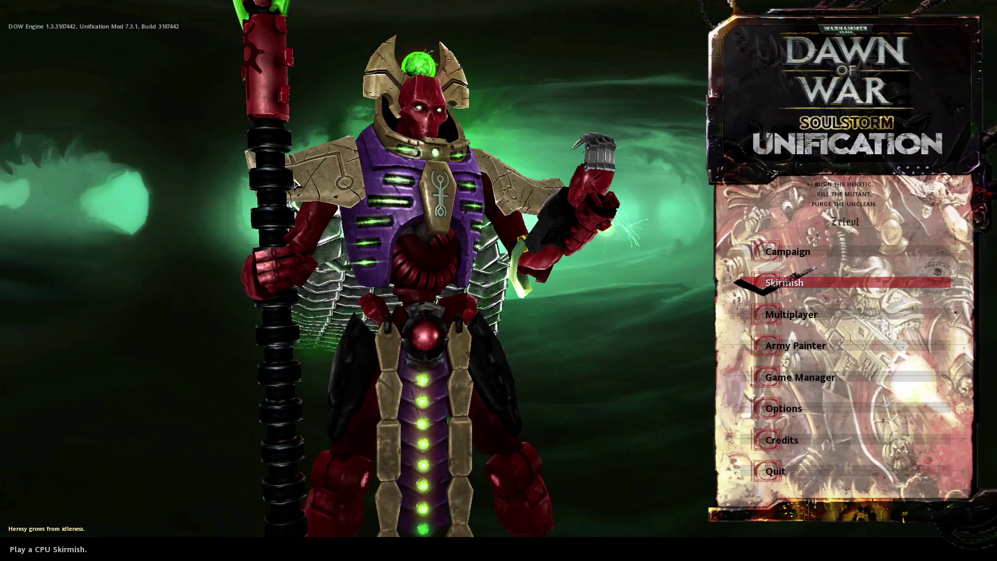
key(Return)
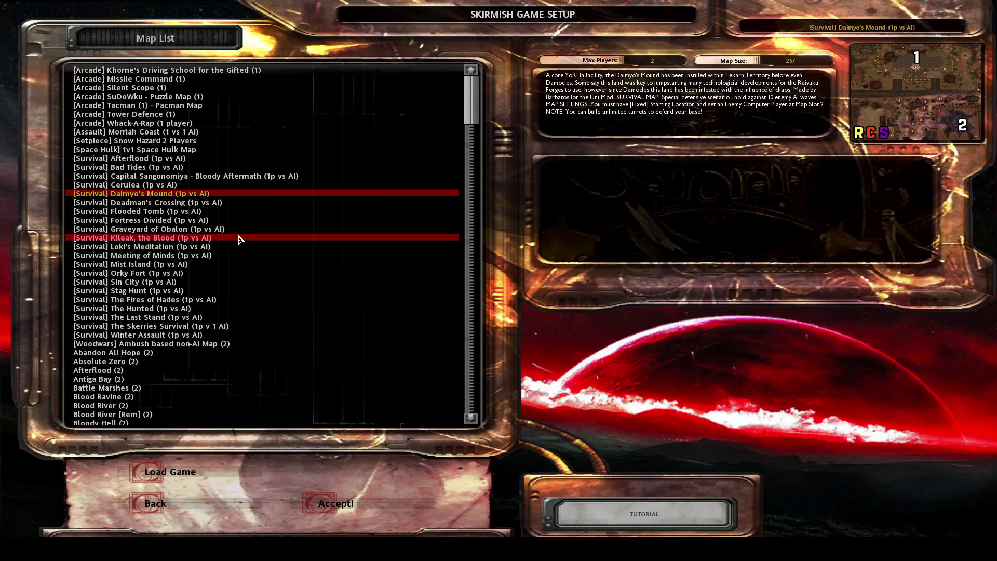
click(253, 71)
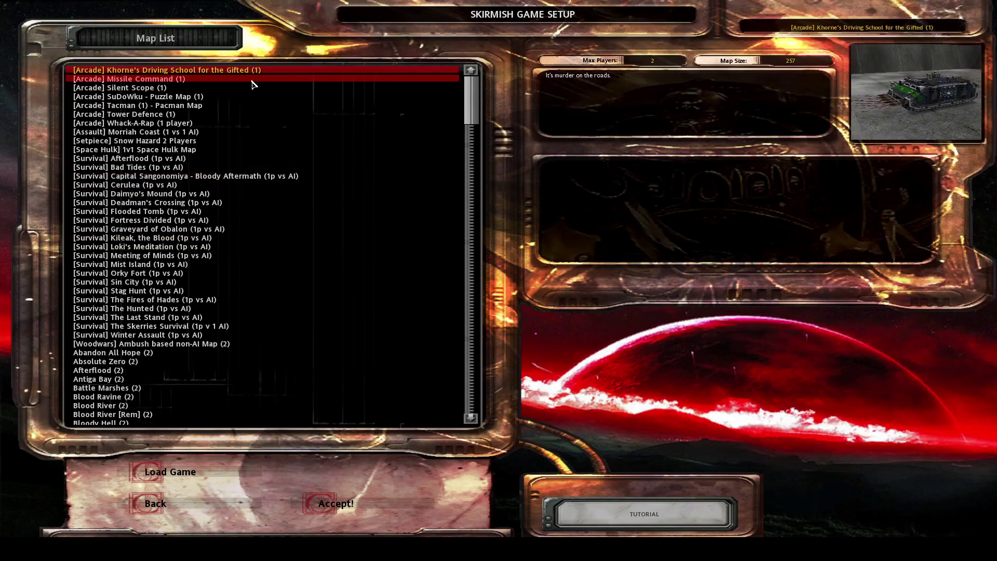
key(Down)
key(Down)
key(Down)
key(Down)
key(Down)
key(Down)
key(Down)
key(Down)
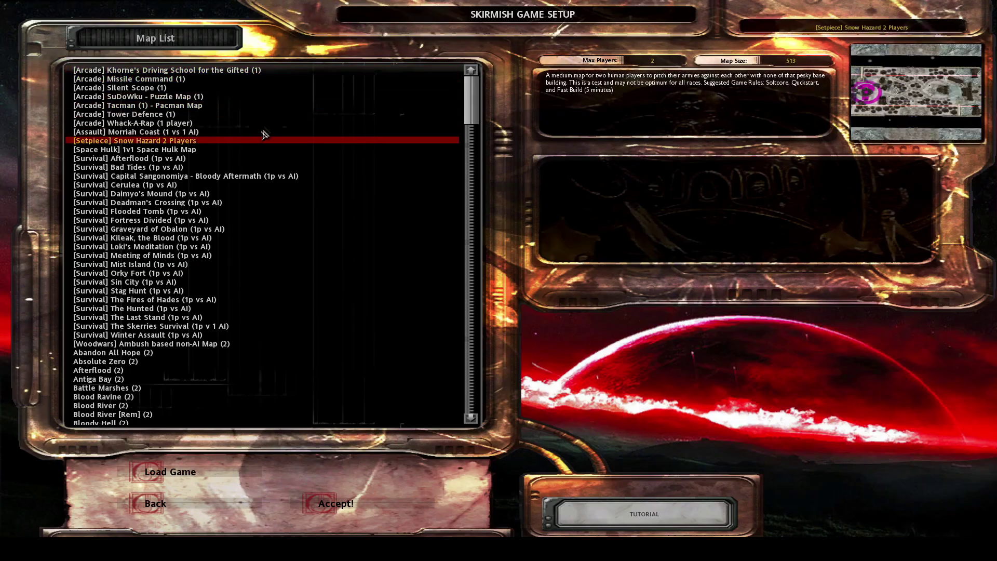
key(Up)
key(Up)
key(Up)
key(Up)
key(Up)
key(Down)
key(Down)
key(Down)
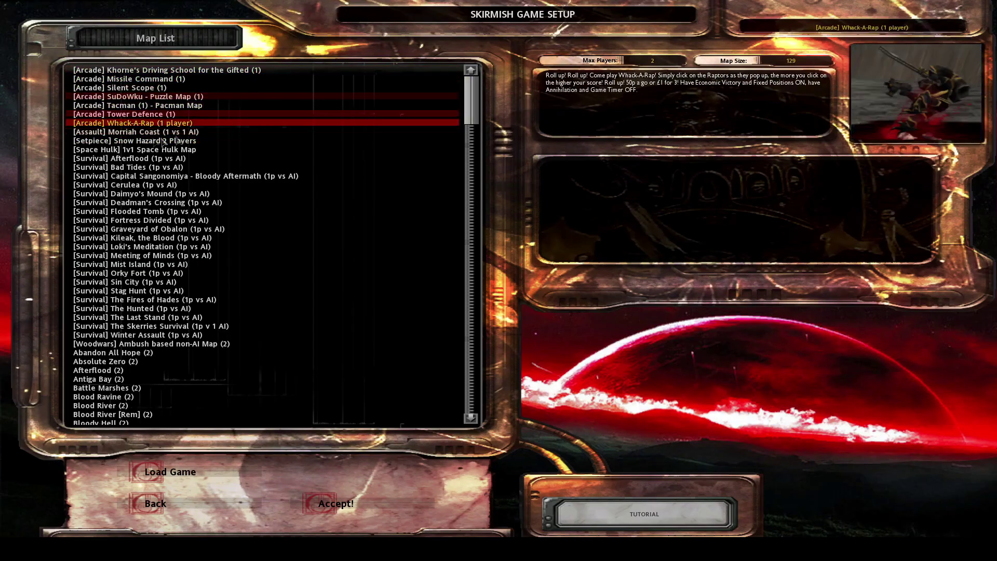
key(Down)
key(Up)
key(Up)
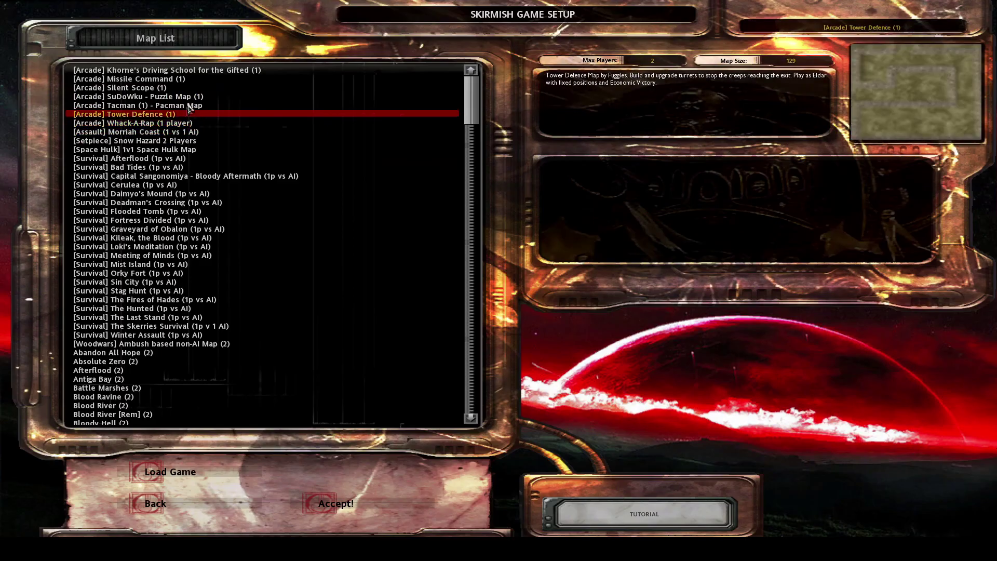
click(190, 106)
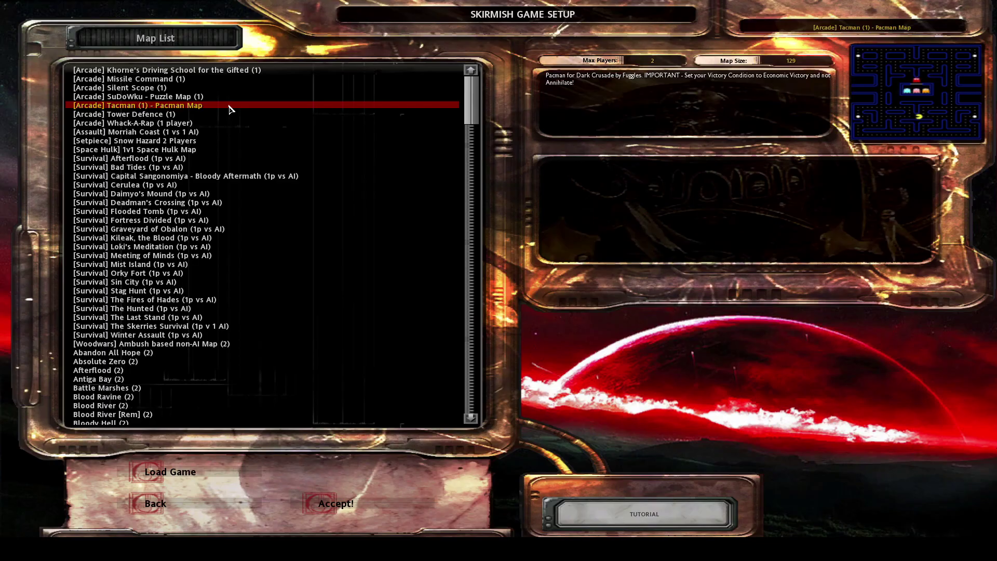
click(224, 149)
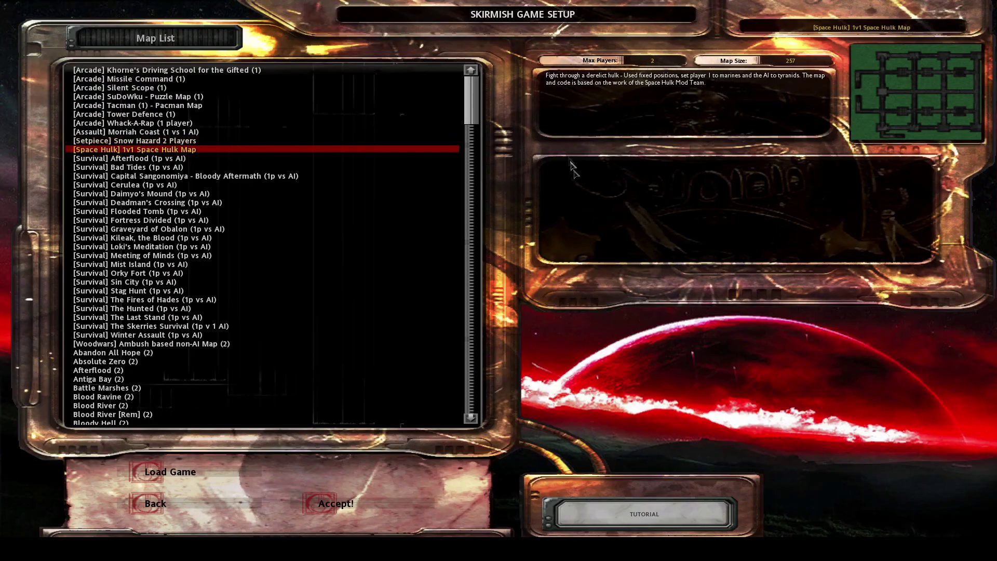
scroll(156, 332, down, 1)
click(156, 503)
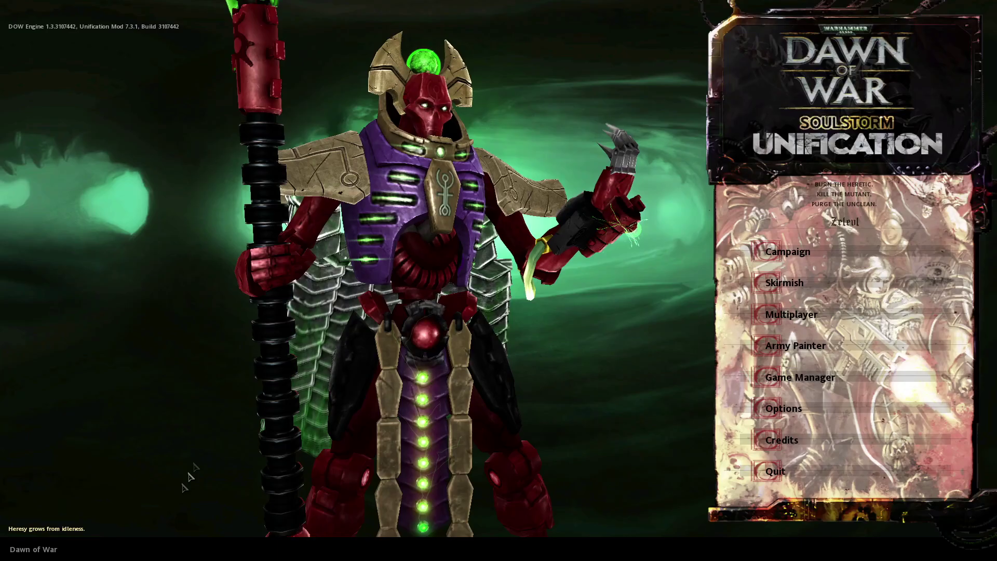